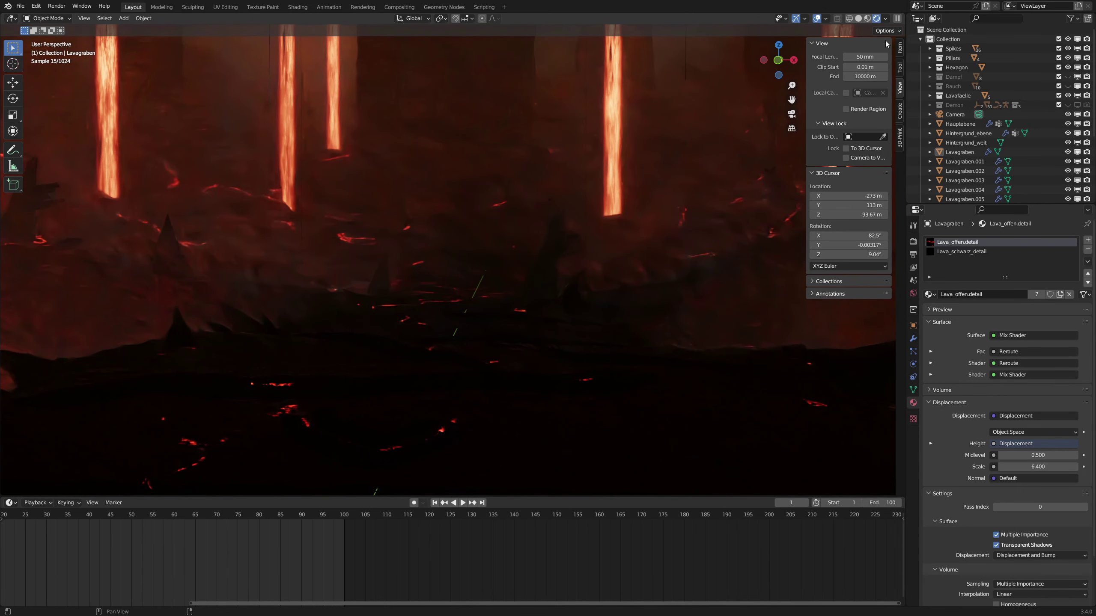
# Step: Switch the viewport to solid shading and examine the mesh of the large spike jutting out from the cliff
pyautogui.click(859, 18)
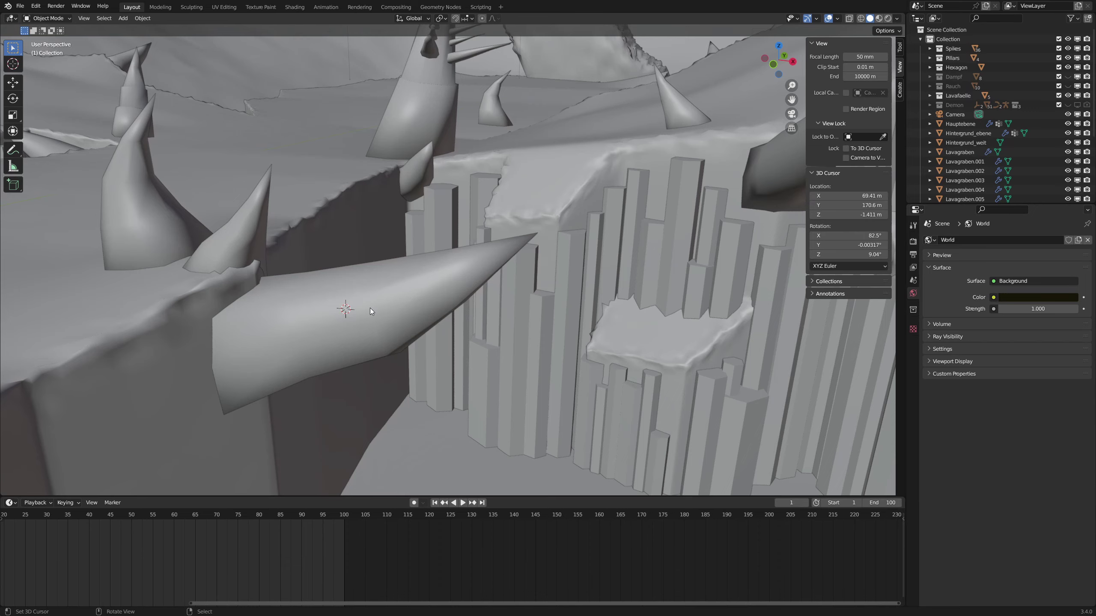
pyautogui.click(369, 308)
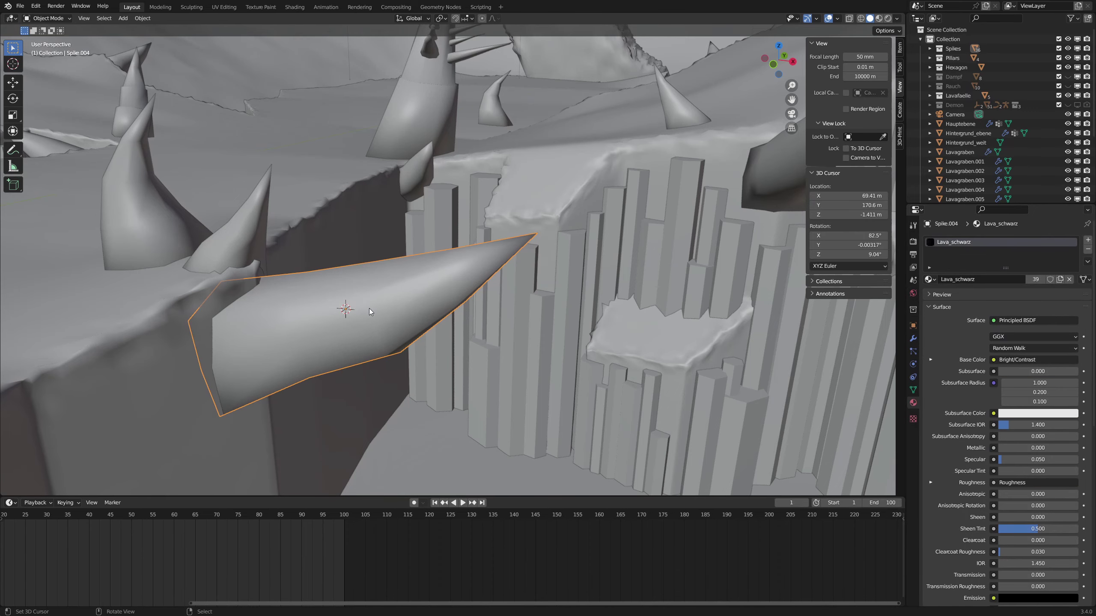
pyautogui.press('Tab')
pyautogui.moveTo(445, 307); pyautogui.dragTo(487, 317, button='middle')
pyautogui.press('Tab')
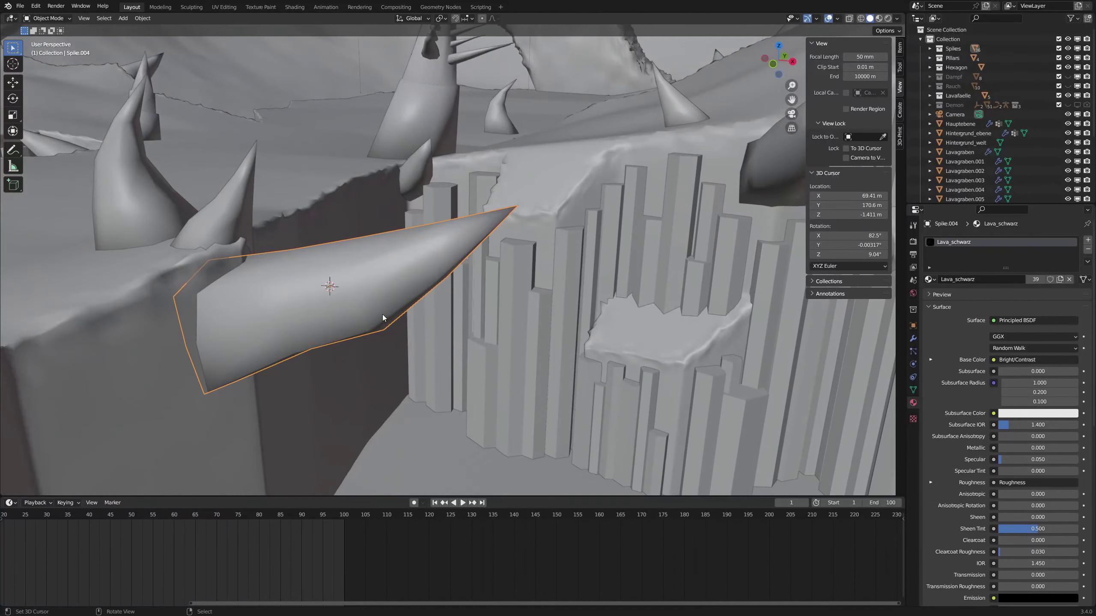
# Step: Add a cube mesh, raised along Z above the large spike and scaled up
pyautogui.hotkey('shift', 'a')
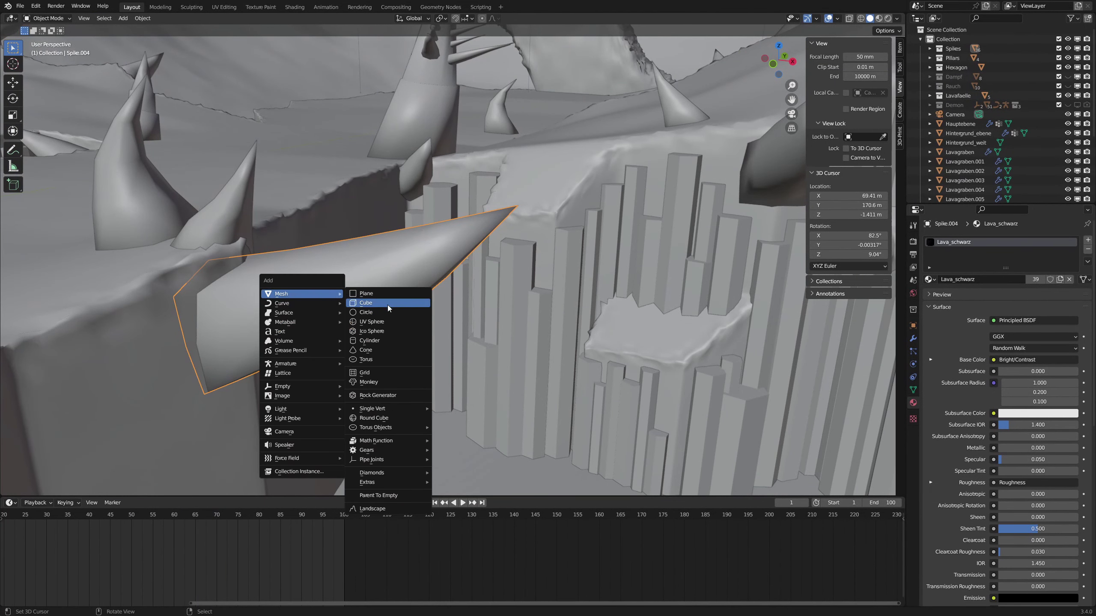
pyautogui.click(387, 304)
pyautogui.press('g')
pyautogui.press('z')
pyautogui.click(439, 223)
pyautogui.press('s')
pyautogui.click(683, 260)
# Step: Halve the cube along all three axes with centered loop cuts in Edit Mode
pyautogui.press('Tab')
pyautogui.moveTo(561, 215); pyautogui.dragTo(571, 220, button='middle')
pyautogui.scroll(1, 571, 221)
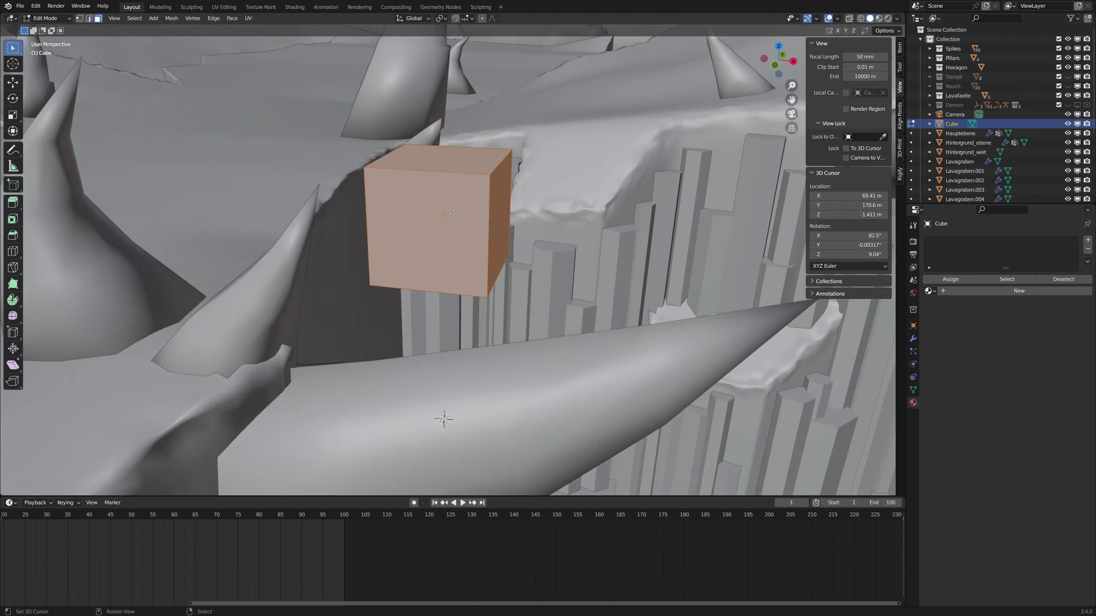
pyautogui.hotkey('ctrl', 'r')
pyautogui.click(444, 172)
pyautogui.rightClick(444, 172)
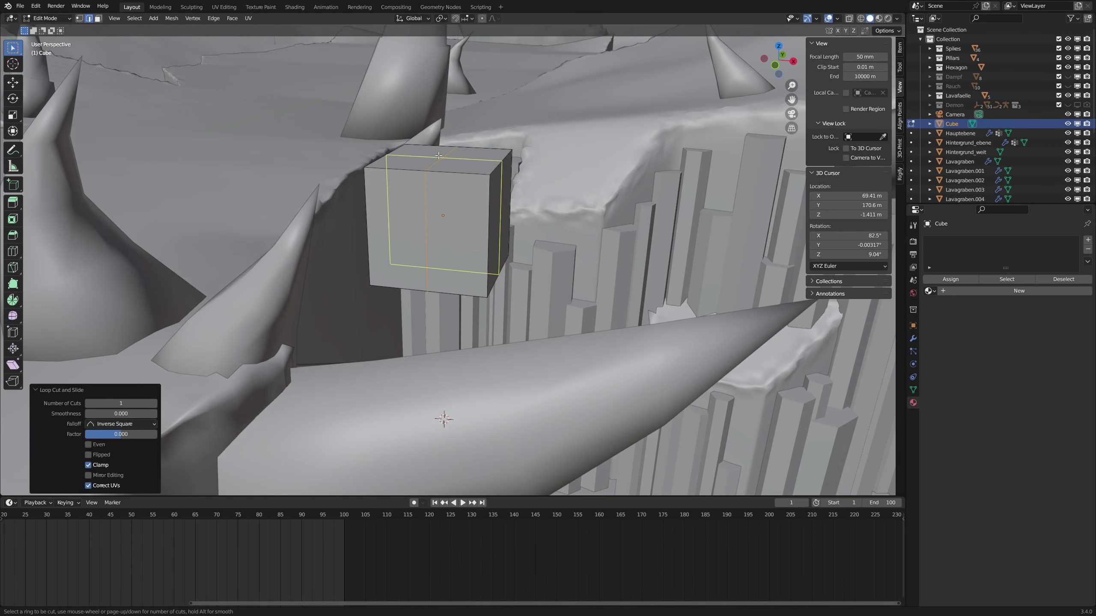
pyautogui.hotkey('ctrl', 'r')
pyautogui.click(440, 224)
pyautogui.rightClick(440, 224)
# Step: Merge the cube's four top faces at center to form a pointed tip
pyautogui.click(99, 19)
pyautogui.rightClick(406, 162)
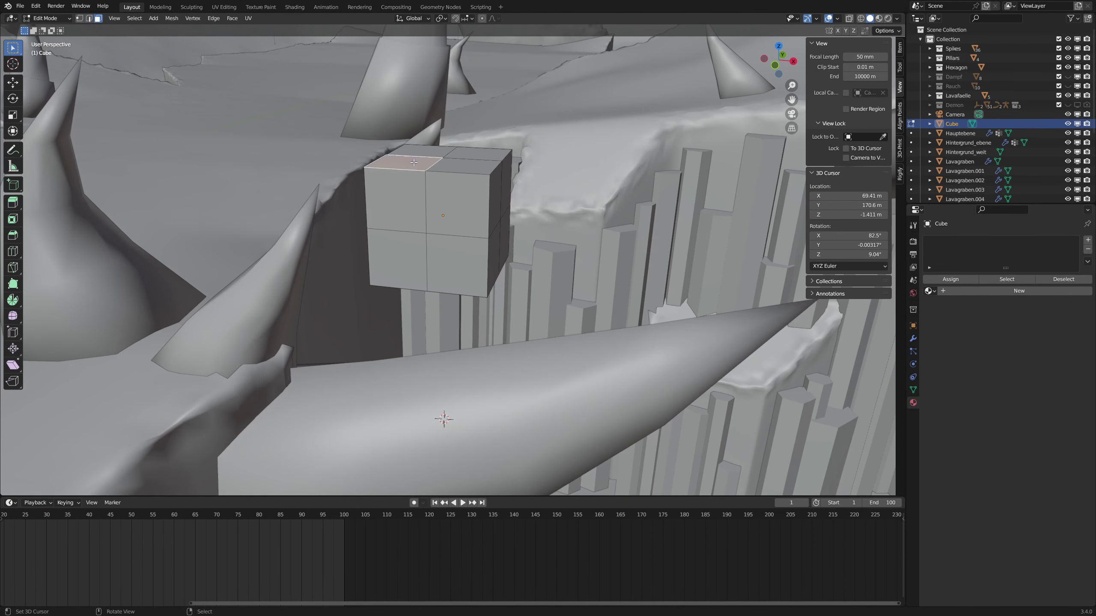
pyautogui.keyDown('shift'); pyautogui.rightClick(425, 151); pyautogui.keyUp('shift')
pyautogui.keyDown('shift'); pyautogui.rightClick(477, 154); pyautogui.keyUp('shift')
pyautogui.keyDown('shift'); pyautogui.rightClick(469, 167); pyautogui.keyUp('shift')
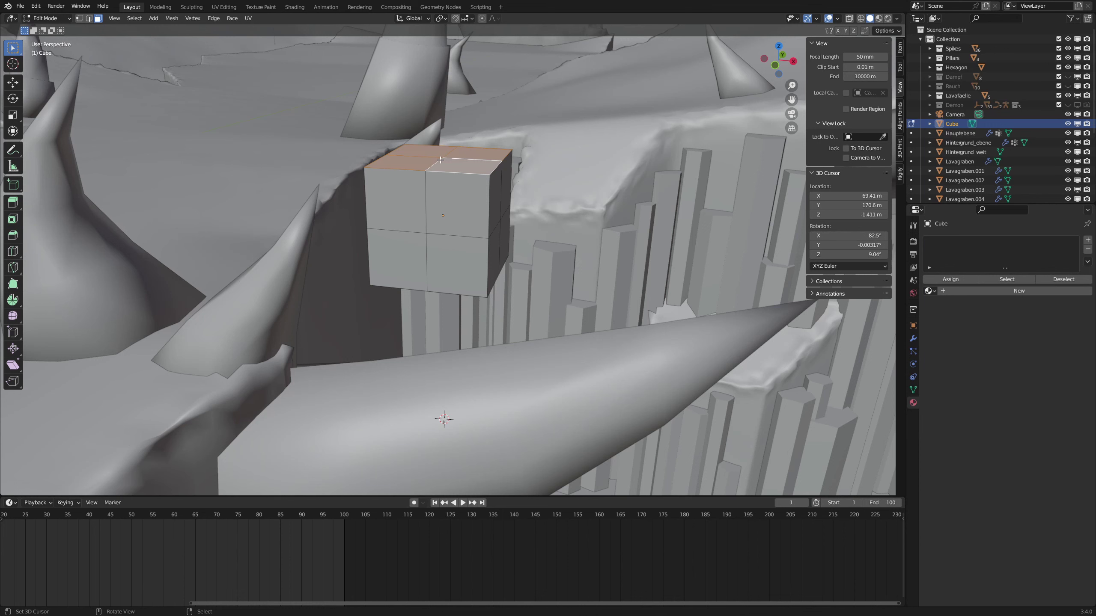
pyautogui.press('m')
pyautogui.click(456, 160)
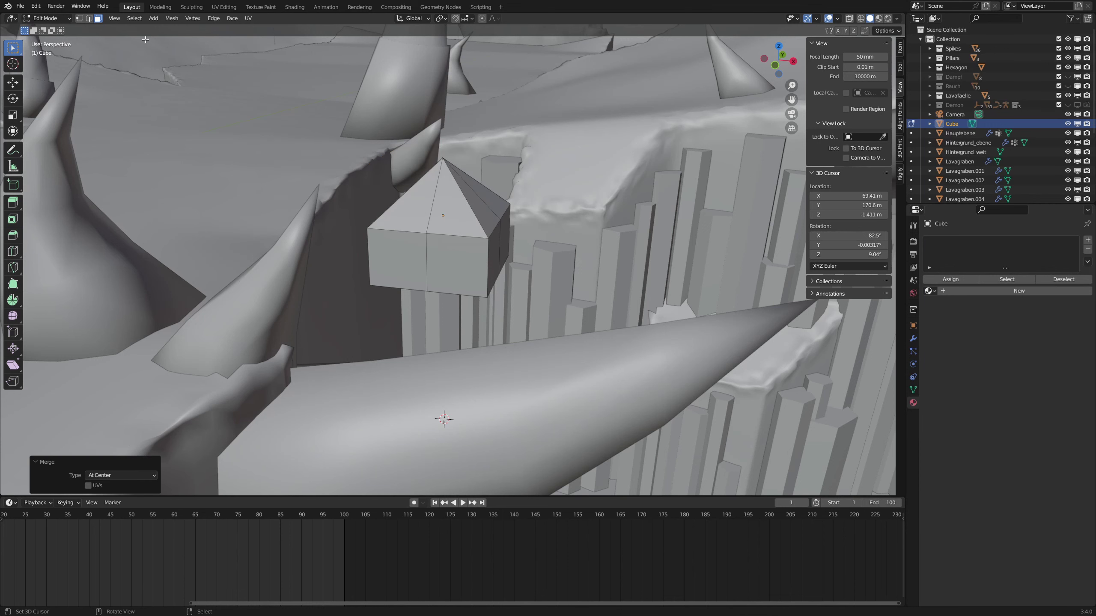
# Step: Scale the edge loop around the middle of the pointed cube inward
pyautogui.click(89, 19)
pyautogui.keyDown('alt'); pyautogui.rightClick(458, 235); pyautogui.keyUp('alt')
pyautogui.press('s')
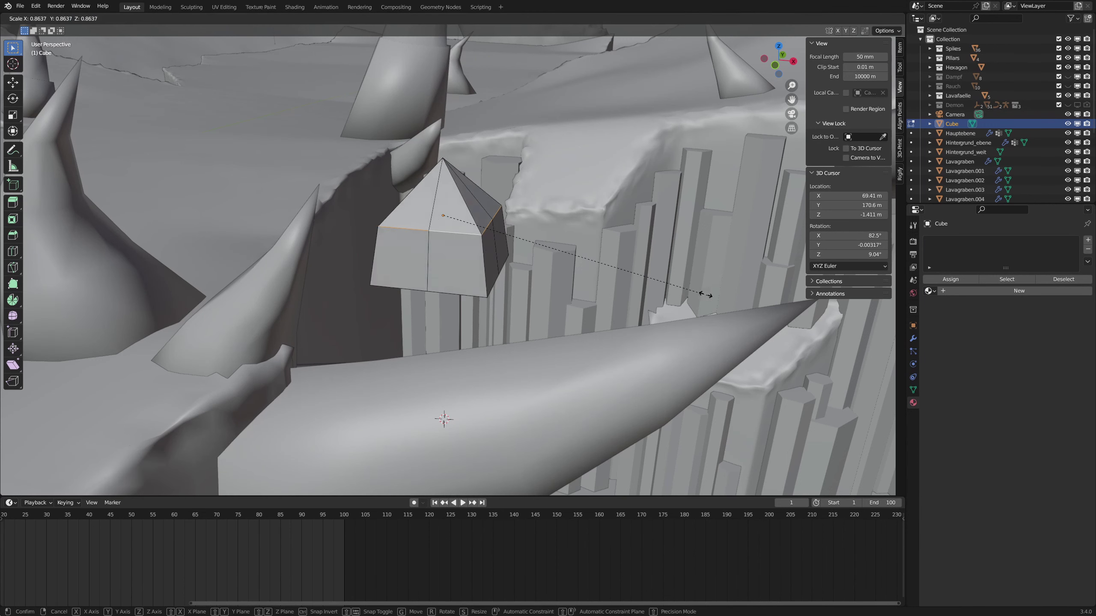
pyautogui.click(643, 276)
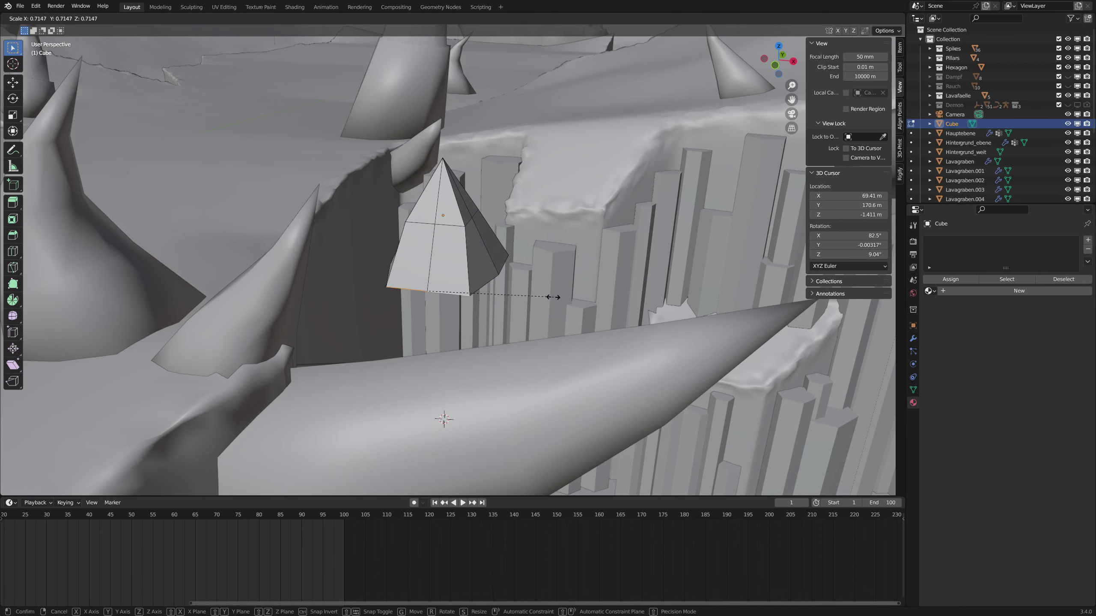
# Step: Scale the edge loop around the base of the pointed shape inward
pyautogui.moveTo(621, 304); pyautogui.dragTo(422, 277, button='middle')
pyautogui.keyDown('alt'); pyautogui.rightClick(584, 276); pyautogui.keyUp('alt')
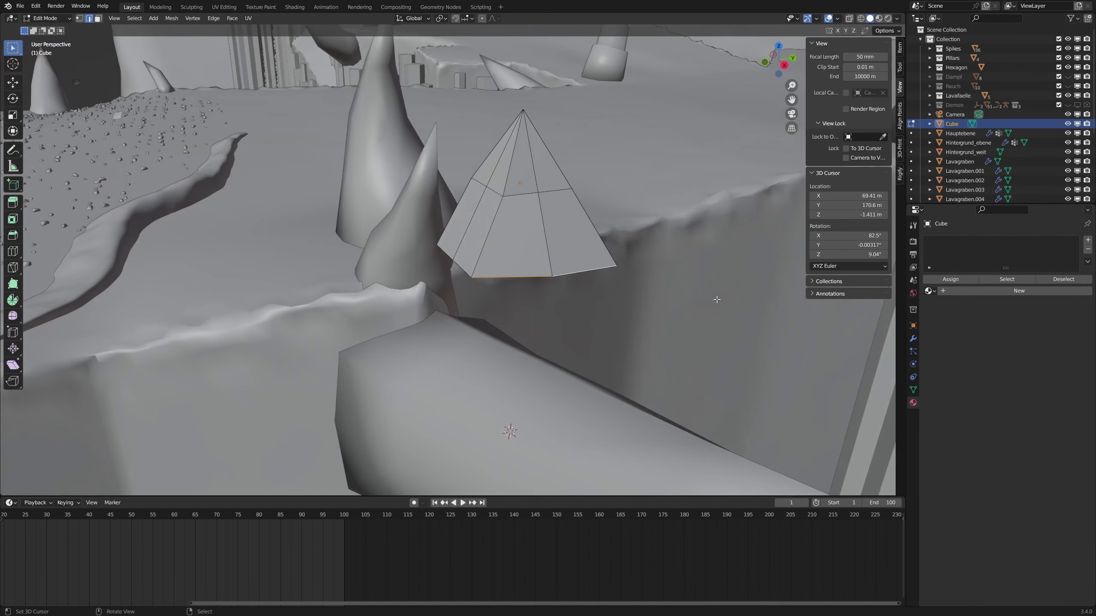
pyautogui.press('s')
pyautogui.click(631, 288)
pyautogui.moveTo(555, 288); pyautogui.dragTo(340, 287, button='middle')
pyautogui.keyDown('alt'); pyautogui.rightClick(391, 261); pyautogui.keyUp('alt')
pyautogui.press('s')
pyautogui.click(617, 311)
# Step: Rescale the middle edge loop of the small spike to refine its profile, and return to Object Mode
pyautogui.keyDown('alt'); pyautogui.rightClick(407, 189); pyautogui.keyUp('alt')
pyautogui.press('s')
pyautogui.click(543, 209)
pyautogui.moveTo(543, 209); pyautogui.dragTo(520, 339, button='middle')
pyautogui.hotkey('alt', 'a')
pyautogui.press('Tab')
# Step: Examine the large spike's Displace modifier and the Clouds texture it uses
pyautogui.click(531, 332)
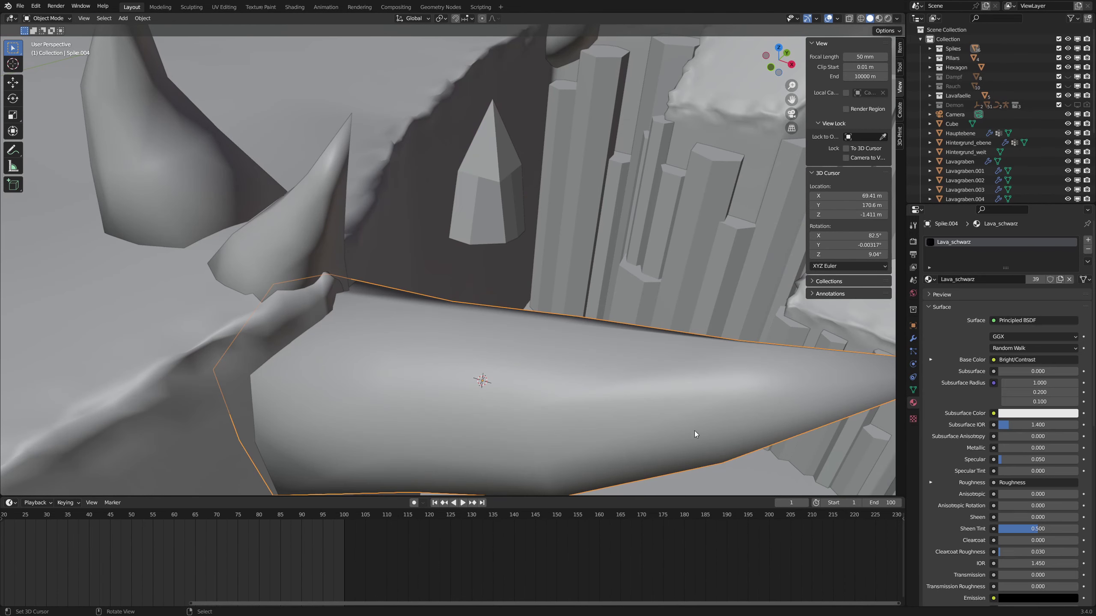
pyautogui.click(913, 339)
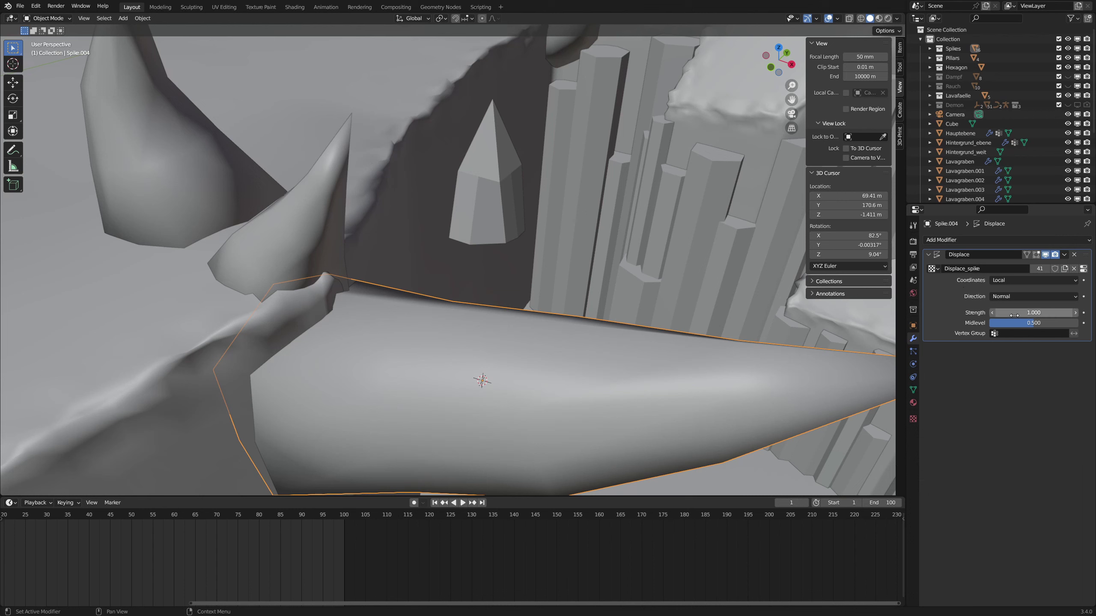
pyautogui.click(913, 418)
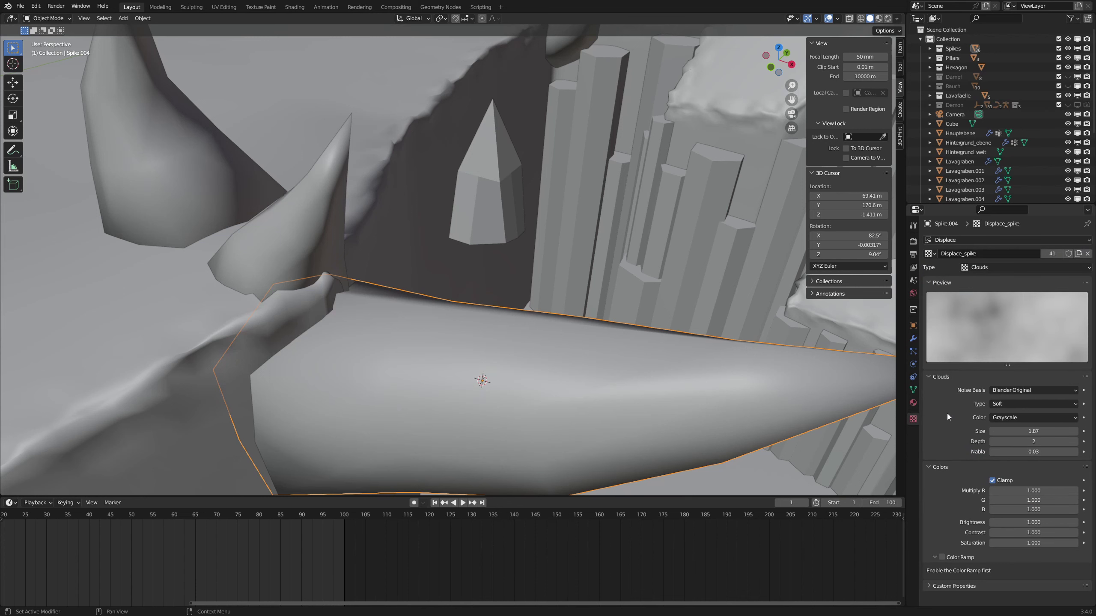
pyautogui.click(1088, 269)
pyautogui.click(1088, 269)
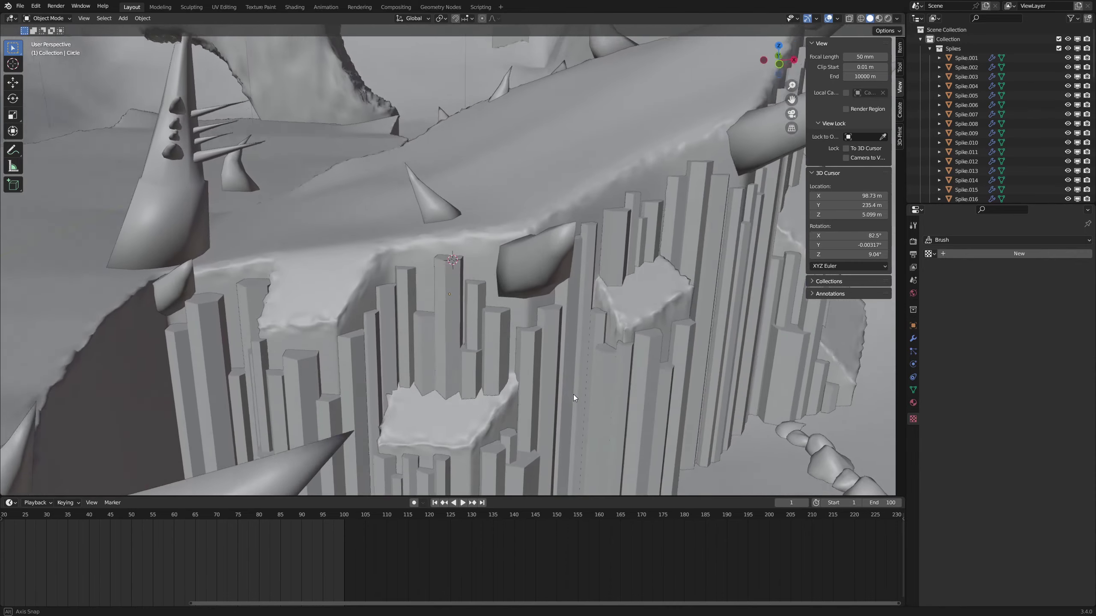
# Step: Add a circle with 6 vertices to the hexagonal column mesh in Edit Mode
pyautogui.moveTo(574, 394); pyautogui.dragTo(563, 393, button='middle')
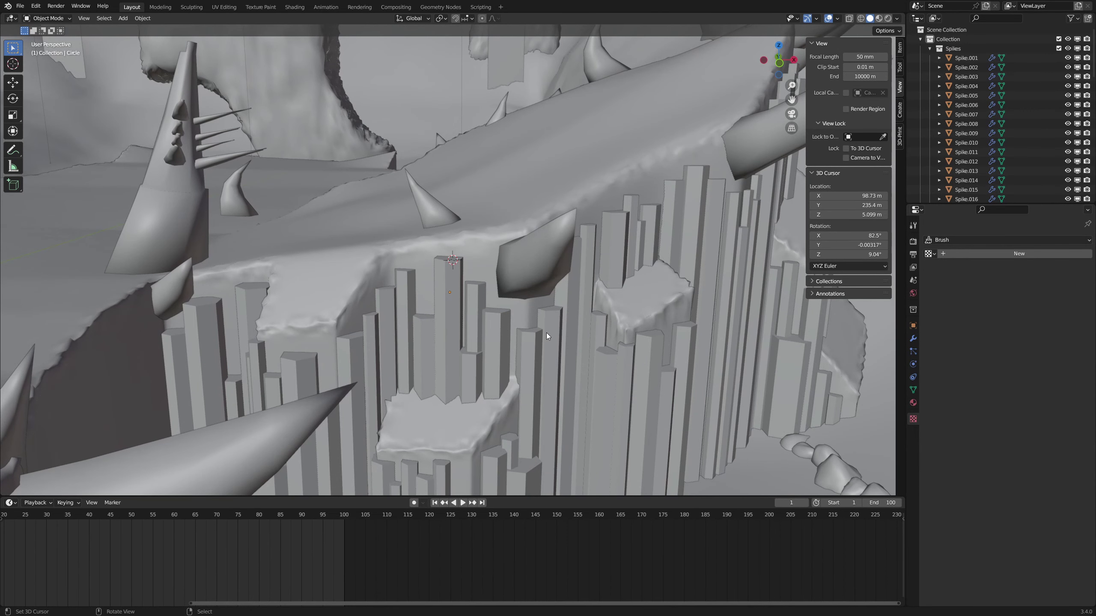
pyautogui.moveTo(521, 330)
pyautogui.mouseDown(button='middle')
pyautogui.moveTo(530, 346)
pyautogui.moveTo(550, 345)
pyautogui.moveTo(510, 346)
pyautogui.mouseUp(button='middle')
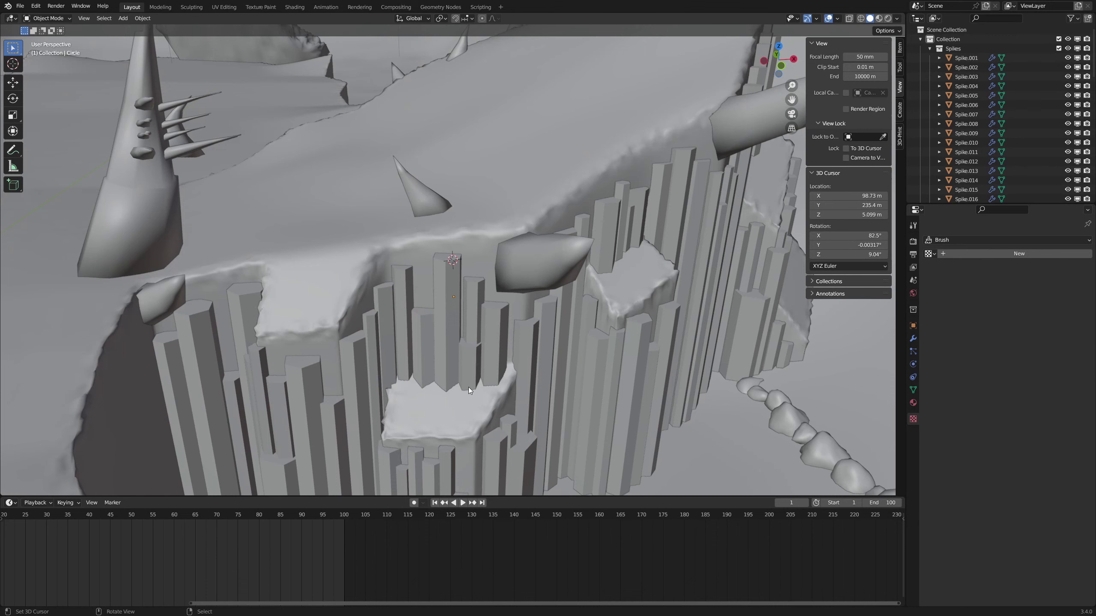
pyautogui.scroll(2, 474, 368)
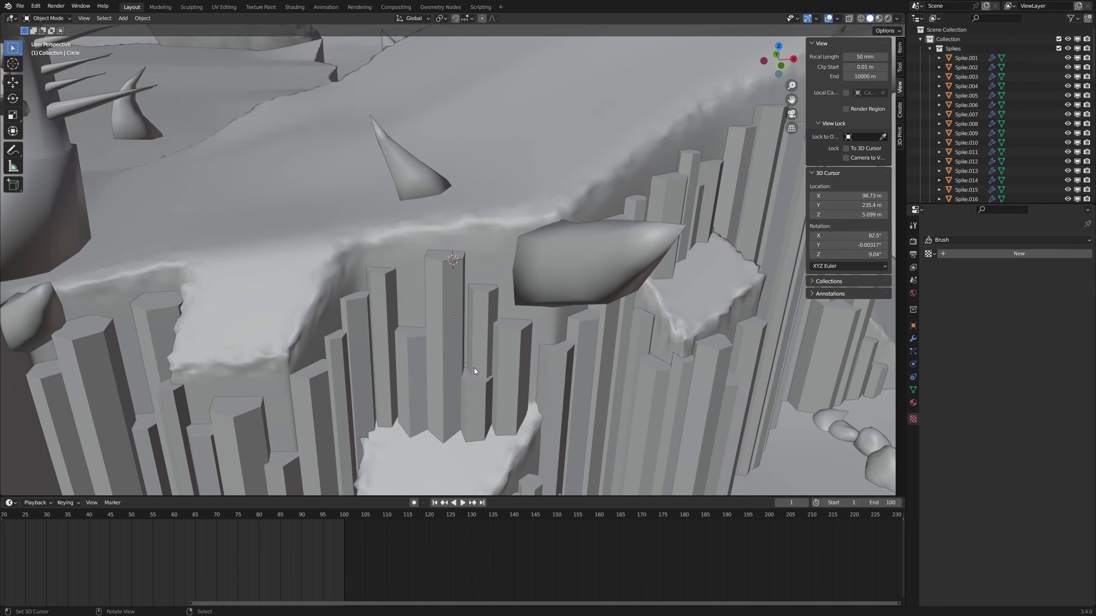
pyautogui.press('Tab')
pyautogui.moveTo(473, 337); pyautogui.dragTo(479, 338, button='middle')
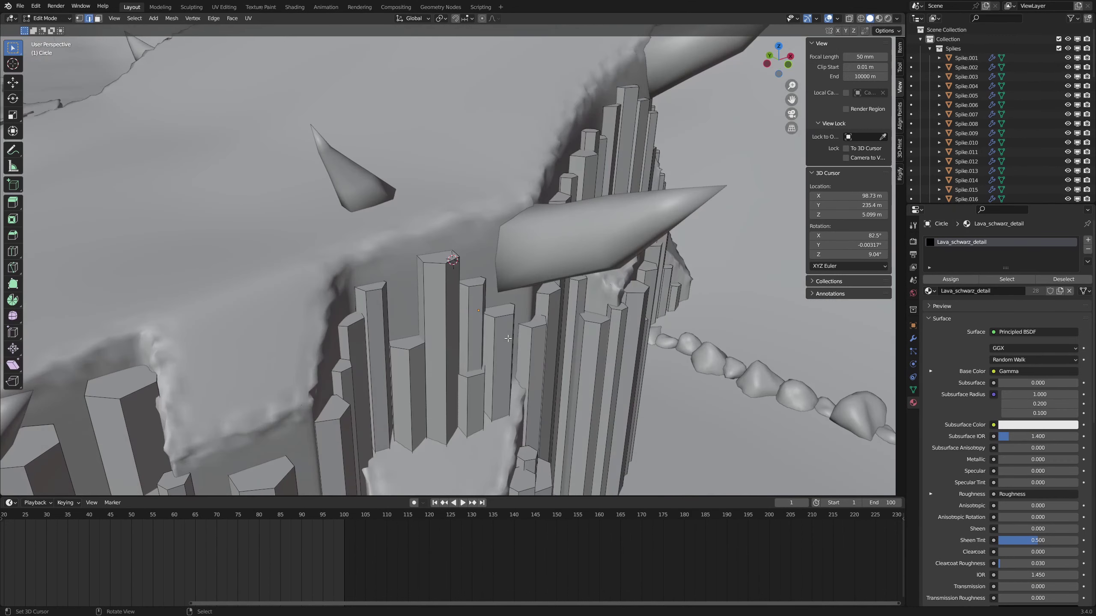
pyautogui.hotkey('shift', 'a')
pyautogui.click(508, 339)
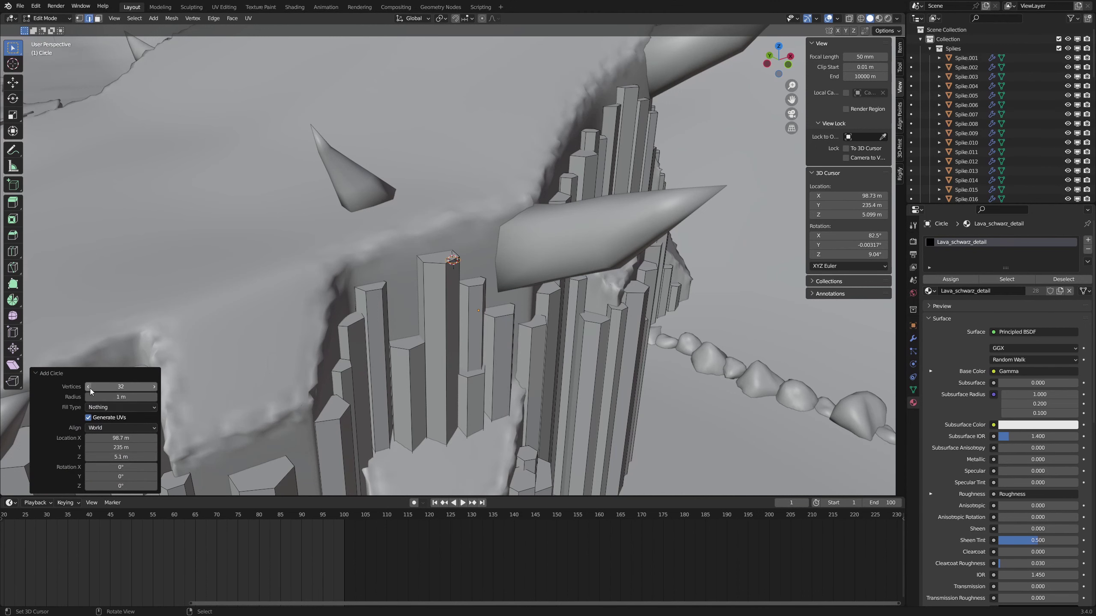
pyautogui.click(121, 387)
pyautogui.write('6')
pyautogui.press('Return')
# Step: Extrude the hexagonal circle upward about 24 m into a tall column
pyautogui.scroll(5, 456, 330)
pyautogui.scroll(-3, 467, 268)
pyautogui.press('e')
pyautogui.scroll(-5, 468, 267)
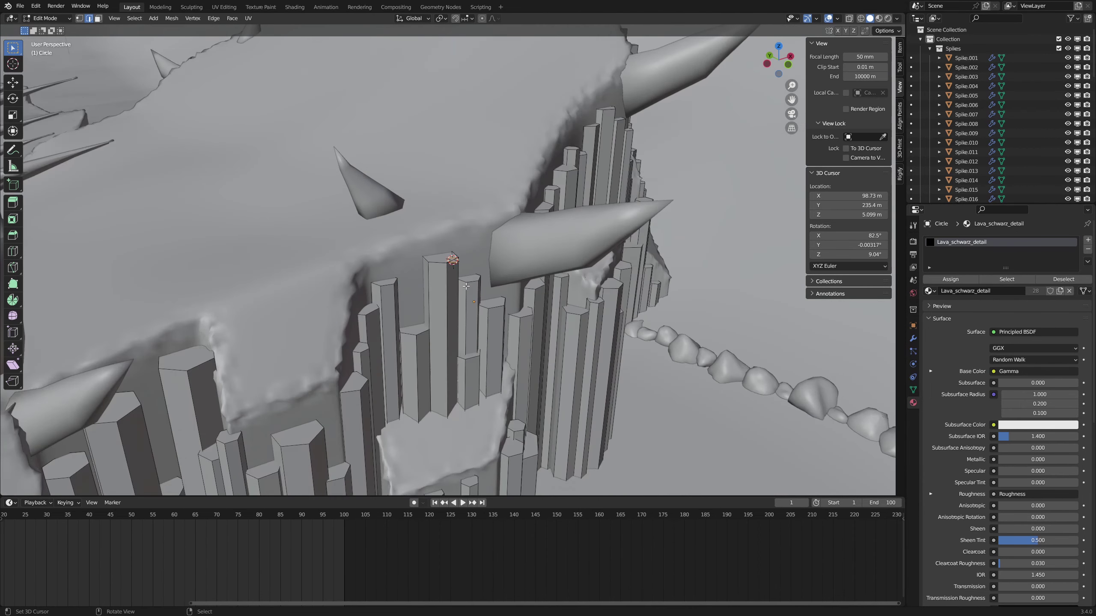
pyautogui.click(482, 131)
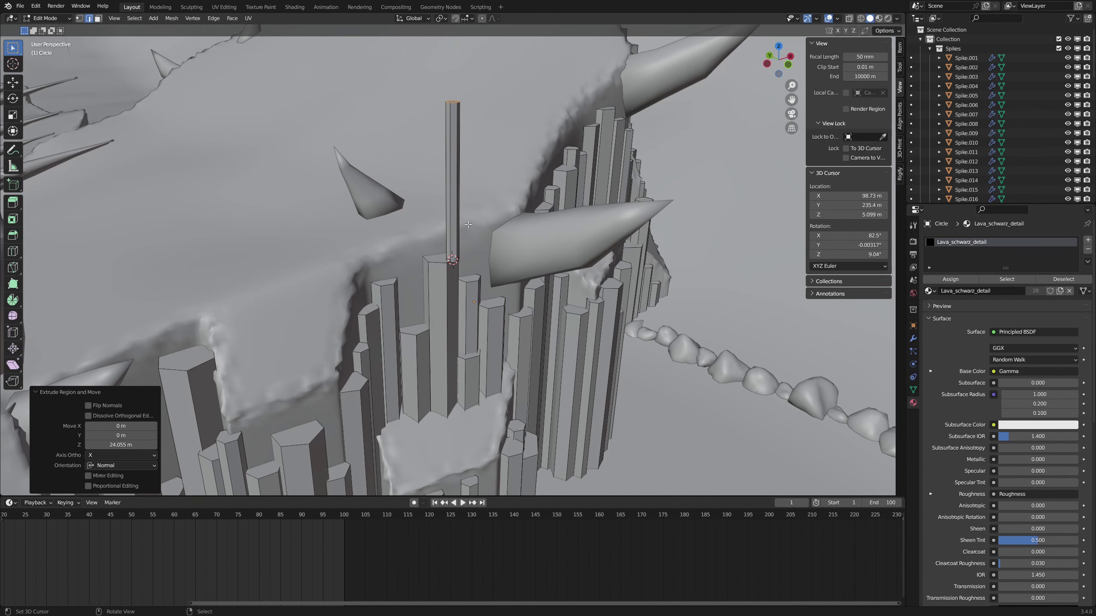
pyautogui.moveTo(587, 306); pyautogui.dragTo(501, 288, button='middle')
pyautogui.scroll(-2, 502, 288)
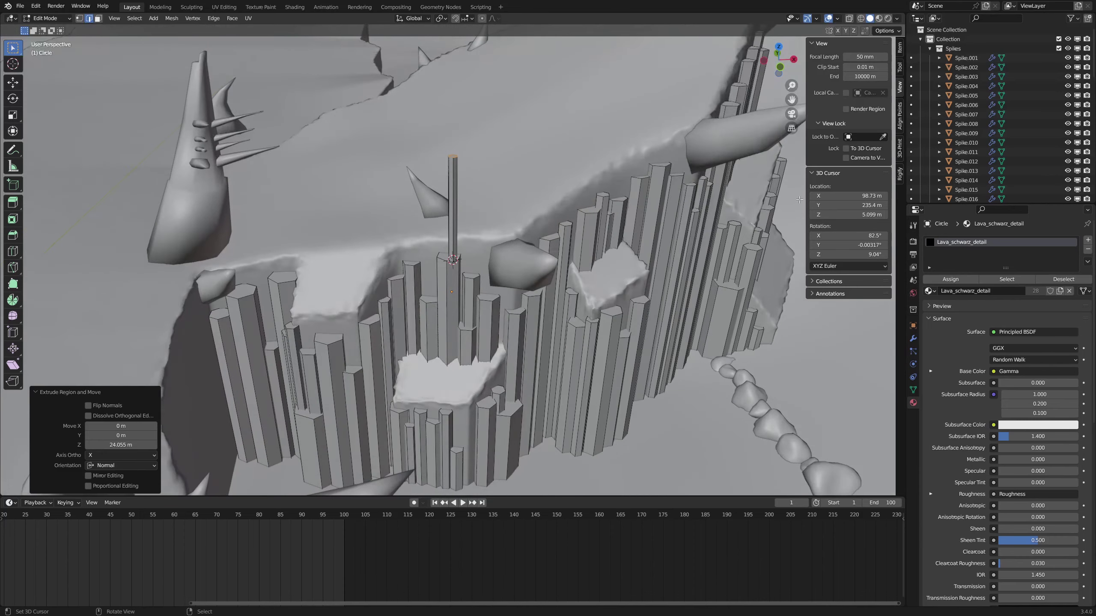
pyautogui.scroll(-3, 621, 337)
pyautogui.moveTo(630, 337); pyautogui.dragTo(571, 343, button='middle')
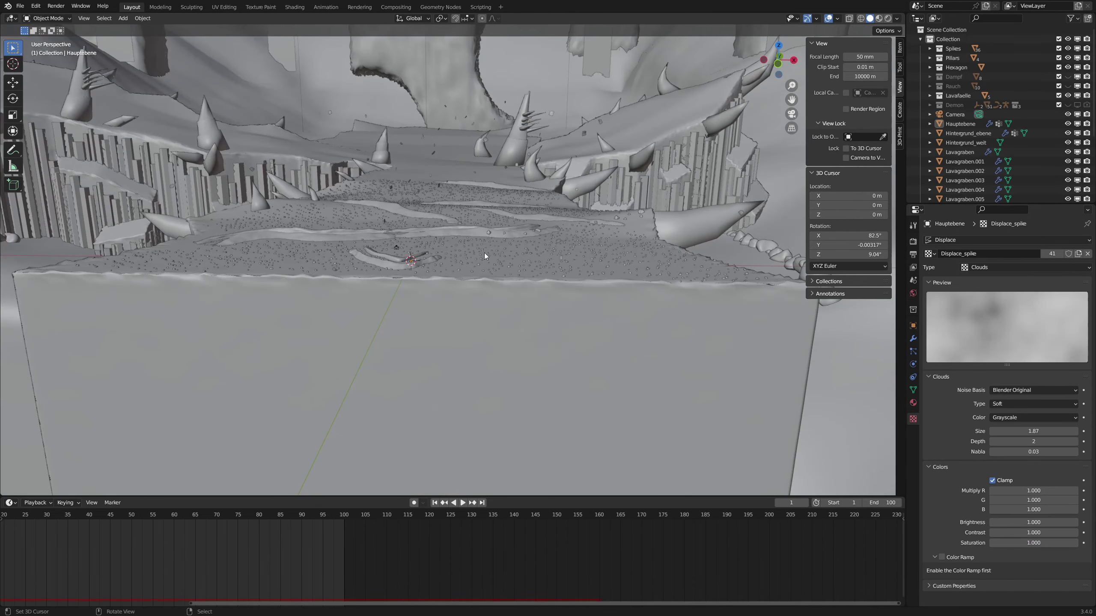
# Step: Add a plane at the scene origin and scale it up over the front of the main terrain
pyautogui.scroll(3, 484, 253)
pyautogui.hotkey('shift', 'a')
pyautogui.click(382, 294)
pyautogui.press('s')
pyautogui.click(179, 484)
# Step: Raise the plane above the terrain along Z and stretch it along X into a wide strip
pyautogui.press('g')
pyautogui.press('z')
pyautogui.click(377, 308)
pyautogui.press('s')
pyautogui.press('x')
pyautogui.click(622, 345)
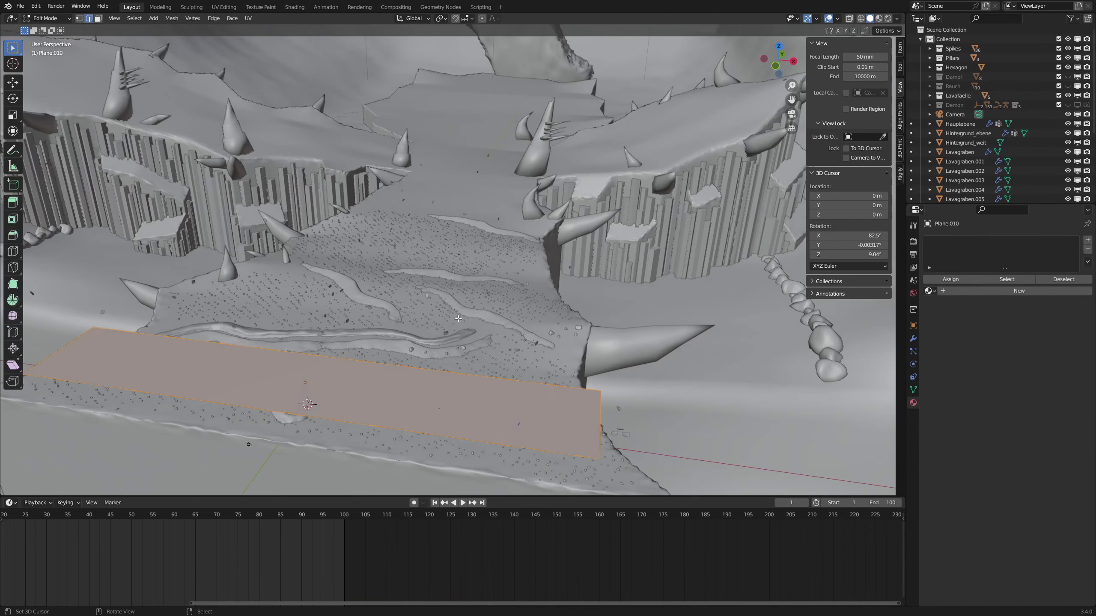
# Step: In top view, extrude the plane's far edge along the terrain and move its right corner to follow the outline
pyautogui.press('Tab')
pyautogui.press('KP_7')
pyautogui.scroll(3, 488, 341)
pyautogui.press('e')
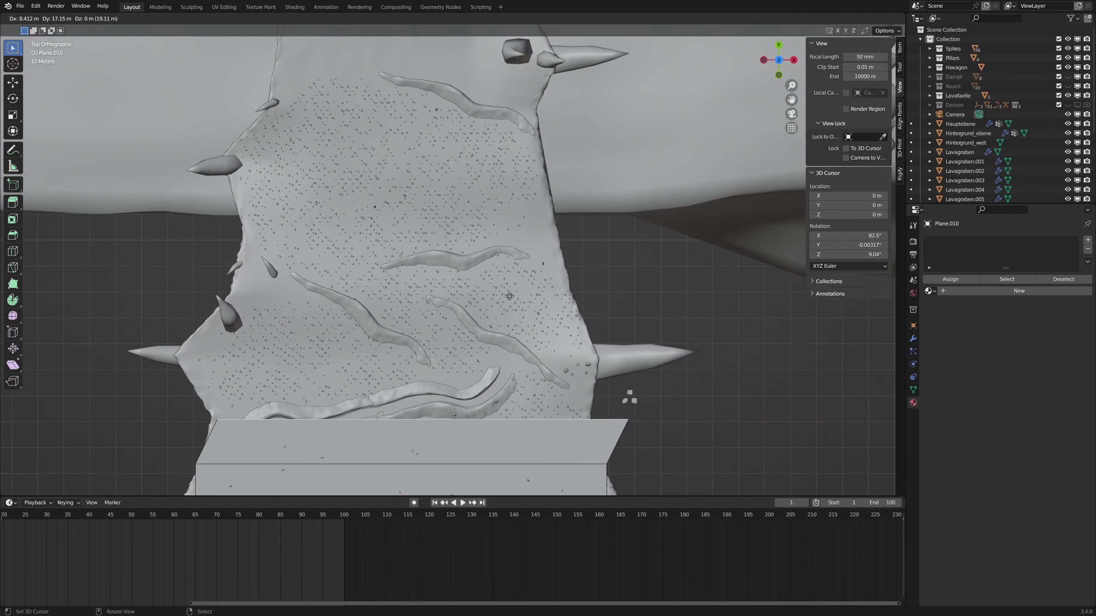
pyautogui.click(505, 292)
pyautogui.press('1')
pyautogui.rightClick(636, 414)
pyautogui.press('g')
pyautogui.click(602, 415)
# Step: Extrude a second section from the plane's far edge and move its left corner vertex outward
pyautogui.press('e')
pyautogui.click(475, 357)
pyautogui.rightClick(222, 361)
pyautogui.press('g')
pyautogui.click(181, 357)
# Step: Extrude a third section from the far edge and adjust its corner to the terrain outline
pyautogui.keyDown('shift'); pyautogui.rightClick(594, 358); pyautogui.keyUp('shift')
pyautogui.press('e')
pyautogui.click(591, 292)
pyautogui.rightClick(593, 292)
pyautogui.click(238, 296)
# Step: Shift one outline vertex of the plane along X
pyautogui.moveTo(302, 346); pyautogui.dragTo(399, 239, button='middle')
pyautogui.rightClick(411, 323)
pyautogui.press('g')
pyautogui.press('x')
pyautogui.click(412, 326)
# Step: Add a centered loop cut that splits the plane's long strips into two halves
pyautogui.press('Tab')
pyautogui.press('Tab')
pyautogui.hotkey('ctrl', 'r')
pyautogui.click(393, 216)
pyautogui.rightClick(391, 215)
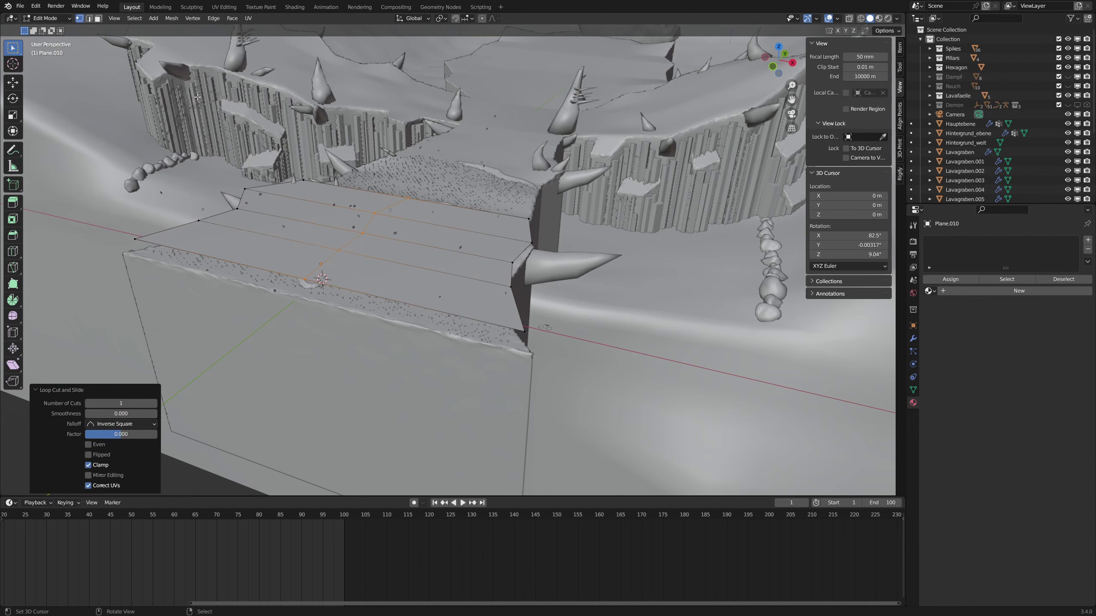
# Step: Extrude all faces of the plane upward into a thick block
pyautogui.click(98, 18)
pyautogui.press('a')
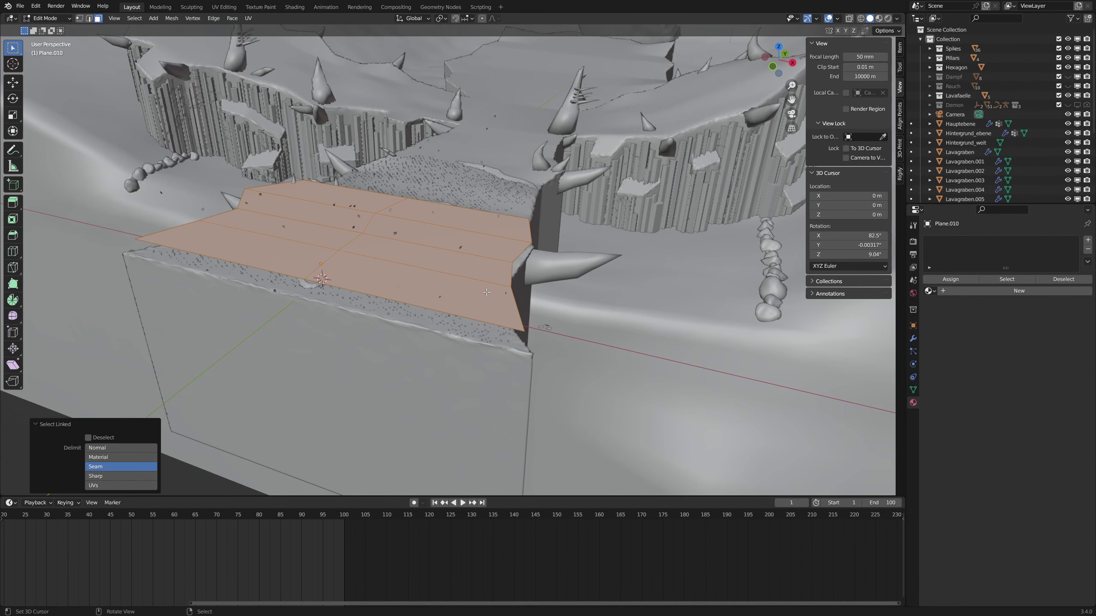
pyautogui.press('e')
pyautogui.click(484, 191)
# Step: Add a horizontal loop cut around the sides of the block
pyautogui.moveTo(484, 191); pyautogui.dragTo(642, 264, button='middle')
pyautogui.moveTo(703, 216); pyautogui.dragTo(328, 215, button='middle')
pyautogui.hotkey('ctrl', 'r')
pyautogui.click(320, 211)
pyautogui.click(289, 189)
pyautogui.rightClick(289, 189)
# Step: Select a single face of the block and extrude it
pyautogui.click(99, 18)
pyautogui.rightClick(379, 228)
pyautogui.moveTo(431, 227); pyautogui.dragTo(451, 224, button='middle')
pyautogui.press('e')
pyautogui.click(487, 241)
# Step: Raise a vertex on the right edge of the block's top surface slightly along Z
pyautogui.click(90, 18)
pyautogui.rightClick(450, 194)
pyautogui.press('1')
pyautogui.press('l')
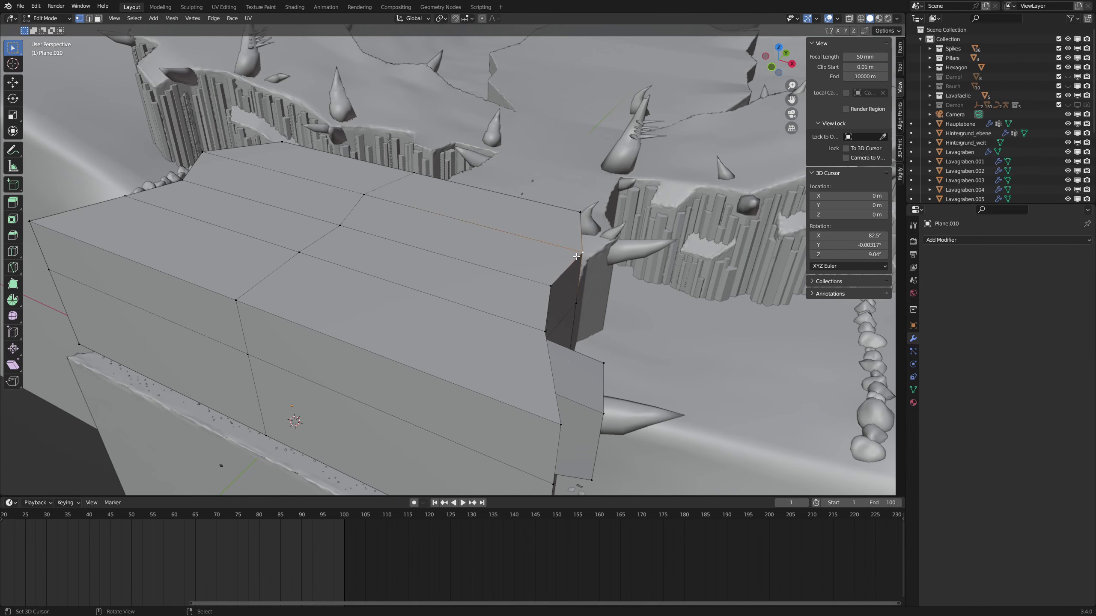
pyautogui.press('g')
pyautogui.press('z')
pyautogui.click(578, 242)
# Step: Lower three vertices along the block's top outline slightly along Z, two on the left and one on the right
pyautogui.rightClick(185, 181)
pyautogui.press('g')
pyautogui.press('z')
pyautogui.click(186, 189)
pyautogui.rightClick(144, 199)
pyautogui.press('g')
pyautogui.press('z')
pyautogui.click(146, 206)
pyautogui.rightClick(527, 330)
pyautogui.press('g')
pyautogui.press('z')
pyautogui.click(526, 338)
# Step: Add a centered loop cut through each half of the block and leave Edit Mode
pyautogui.hotkey('ctrl', 'r')
pyautogui.click(469, 248)
pyautogui.rightClick(467, 248)
pyautogui.hotkey('ctrl', 'r')
pyautogui.click(265, 184)
pyautogui.rightClick(265, 184)
pyautogui.press('Tab')
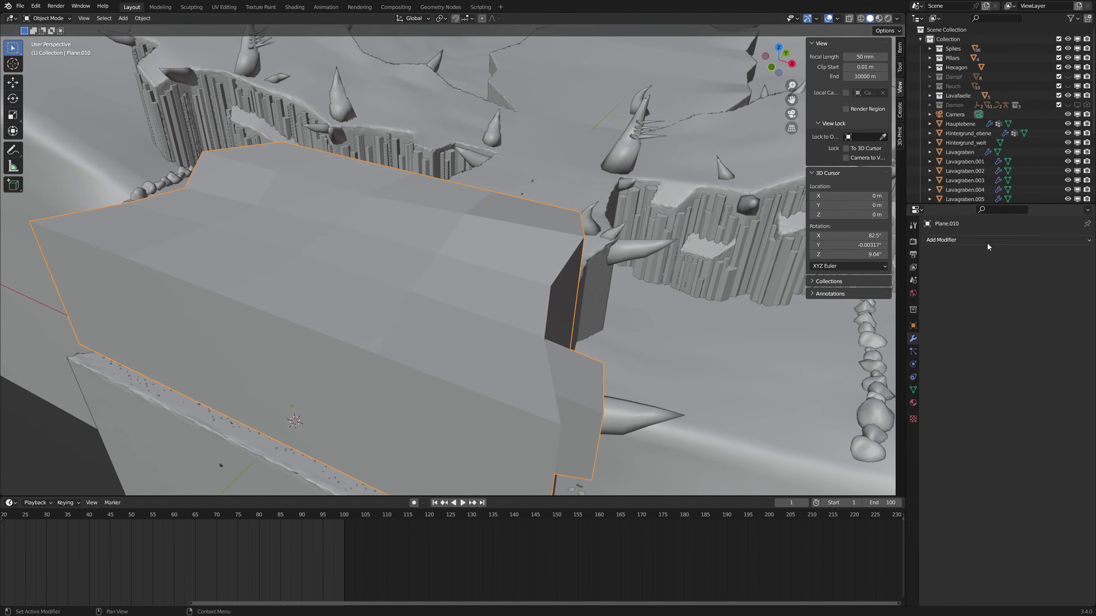
# Step: Subdivide the block with a Simple-type Subdivision Surface modifier at an increased viewport level, and apply it
pyautogui.click(941, 240)
pyautogui.click(912, 412)
pyautogui.click(1047, 268)
pyautogui.click(1074, 280)
pyautogui.click(1064, 255)
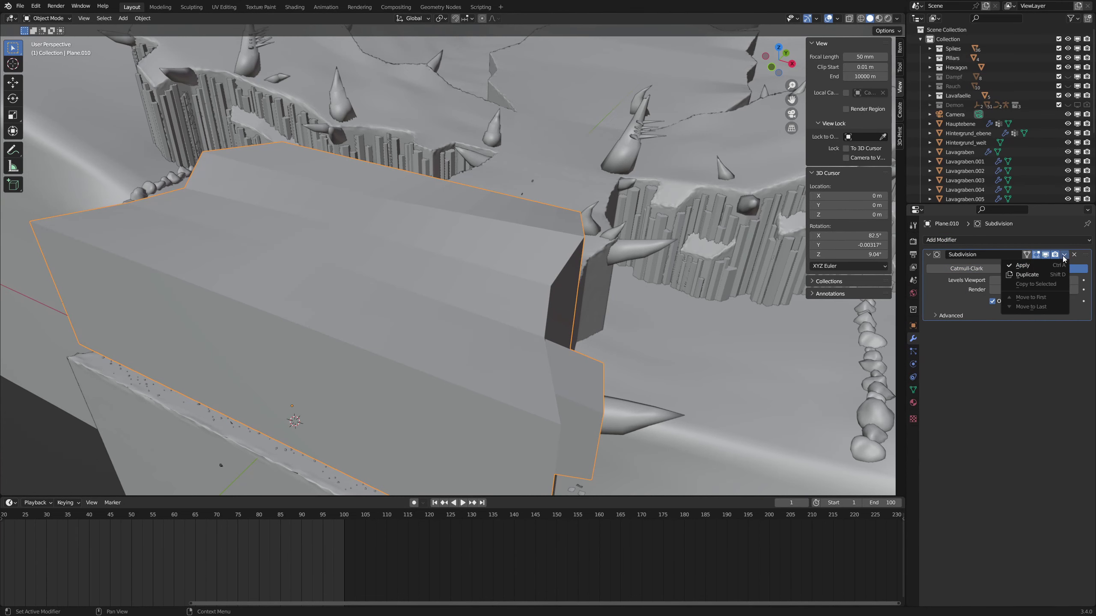
pyautogui.click(1035, 266)
# Step: Switch the subdivided block to Sculpt Mode
pyautogui.moveTo(455, 271); pyautogui.dragTo(447, 271, button='middle')
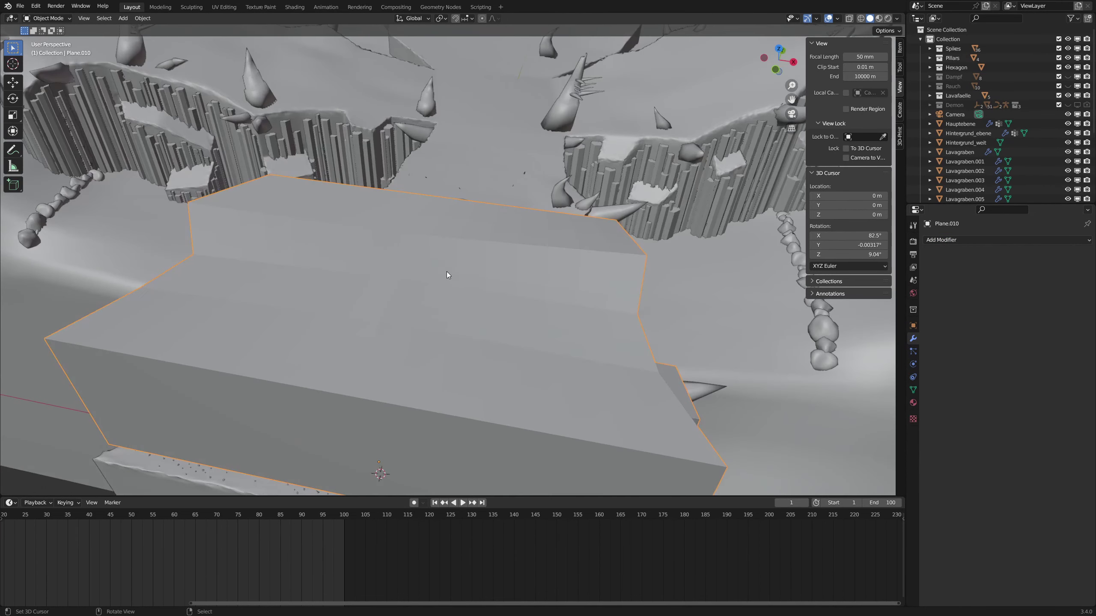
pyautogui.click(47, 18)
pyautogui.click(48, 50)
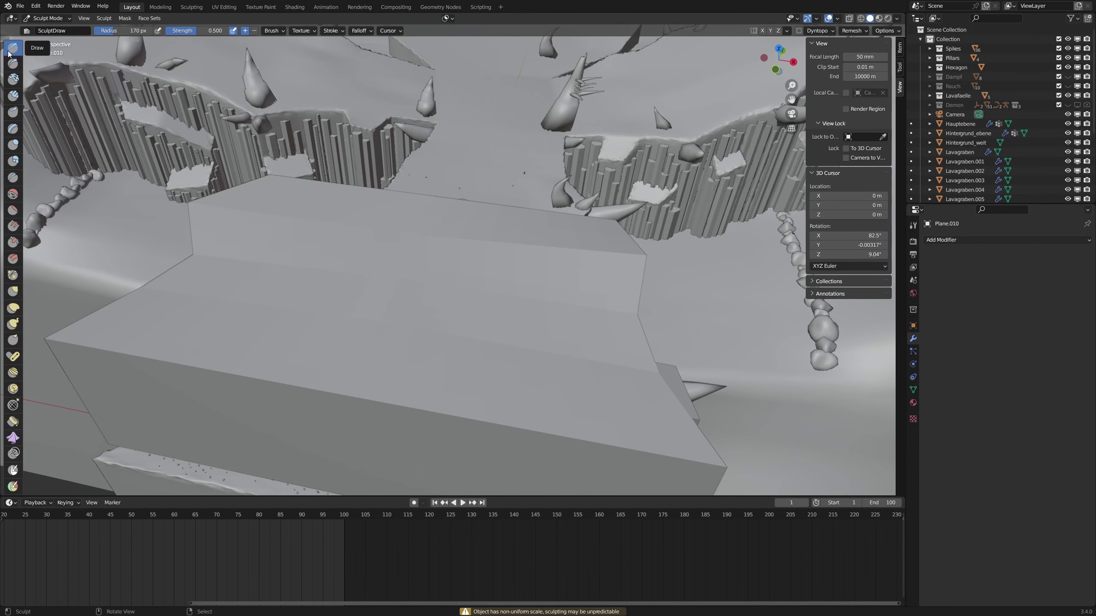
# Step: Sculpt gentle unevenness across the block's top surface with the Draw brush at strength 0.238
pyautogui.moveTo(208, 31); pyautogui.dragTo(187, 31)
pyautogui.moveTo(458, 249)
pyautogui.mouseDown(button='middle')
pyautogui.moveTo(392, 245)
pyautogui.moveTo(362, 303)
pyautogui.mouseUp(button='middle')
pyautogui.moveTo(241, 264); pyautogui.dragTo(334, 329)
pyautogui.moveTo(416, 222)
pyautogui.mouseDown()
pyautogui.moveTo(292, 177)
pyautogui.moveTo(267, 203)
pyautogui.mouseUp()
pyautogui.moveTo(458, 273)
pyautogui.mouseDown()
pyautogui.moveTo(396, 303)
pyautogui.moveTo(309, 272)
pyautogui.mouseUp()
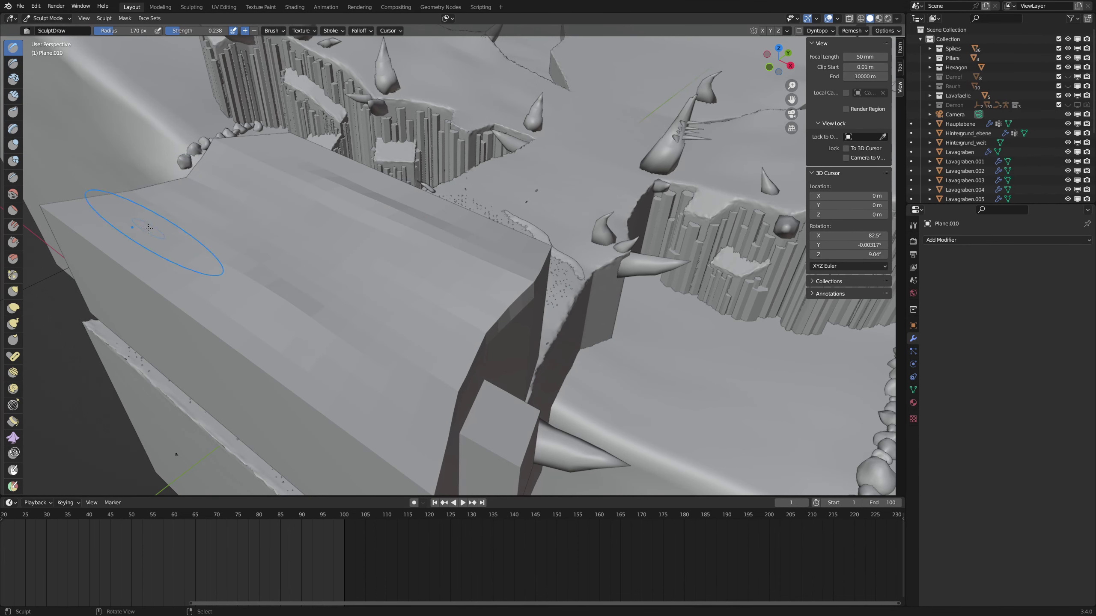
pyautogui.moveTo(379, 315)
pyautogui.mouseDown(button='middle')
pyautogui.moveTo(440, 310)
pyautogui.moveTo(507, 324)
pyautogui.mouseUp(button='middle')
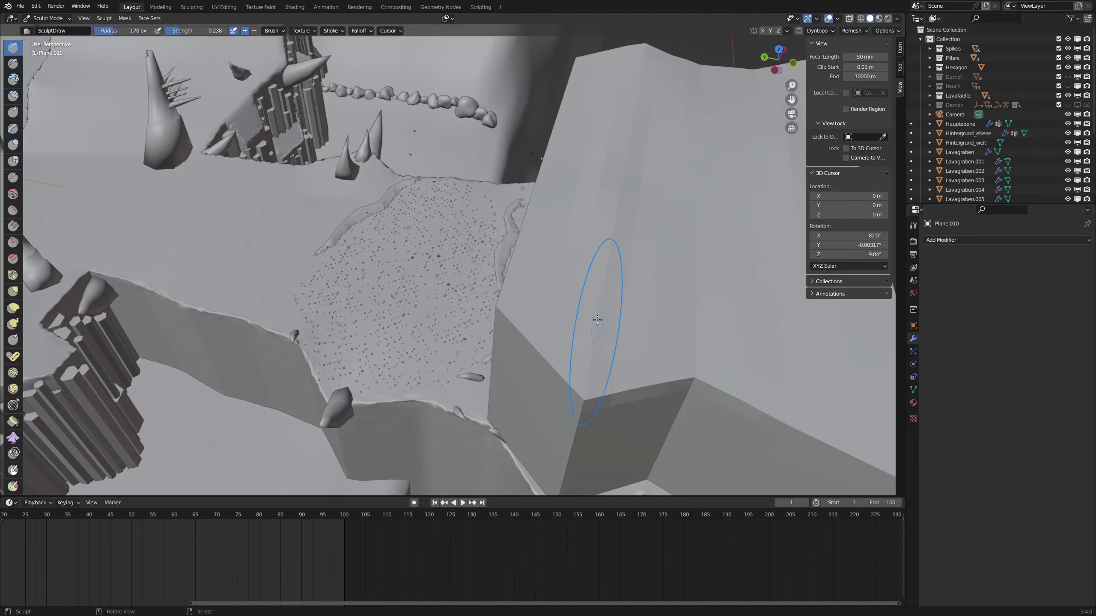
pyautogui.moveTo(646, 314); pyautogui.dragTo(567, 304, button='middle')
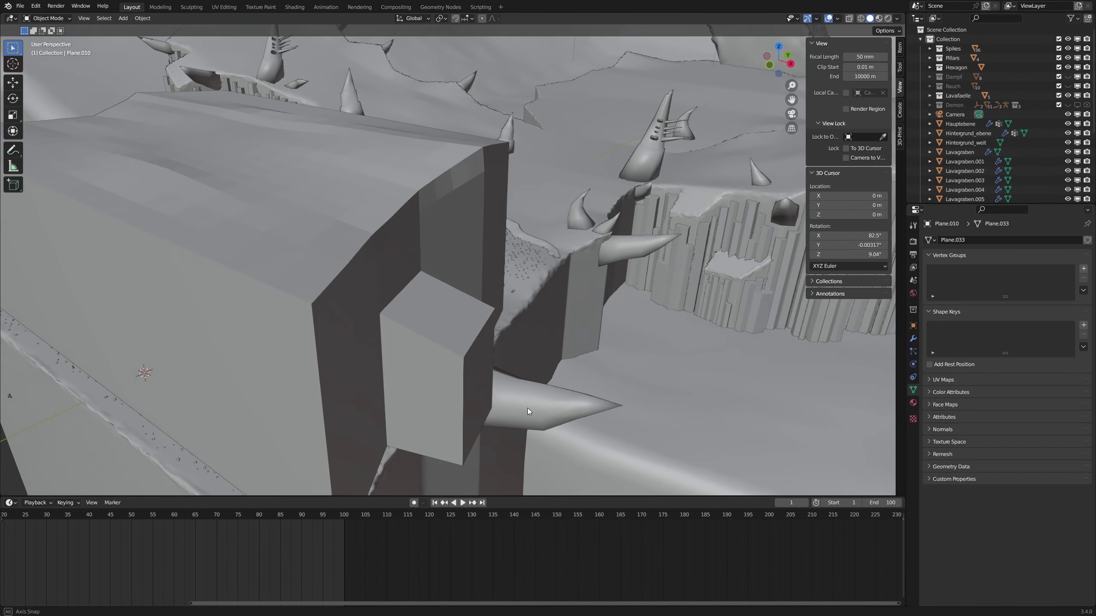
pyautogui.moveTo(527, 408); pyautogui.dragTo(492, 308, button='middle')
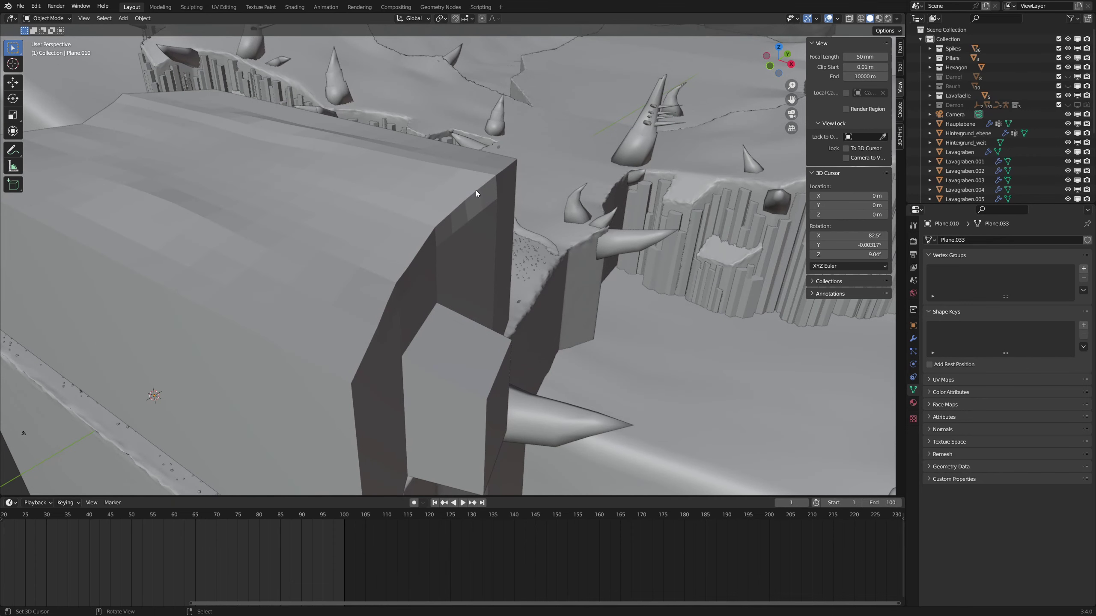
pyautogui.moveTo(464, 220); pyautogui.dragTo(466, 218, button='middle')
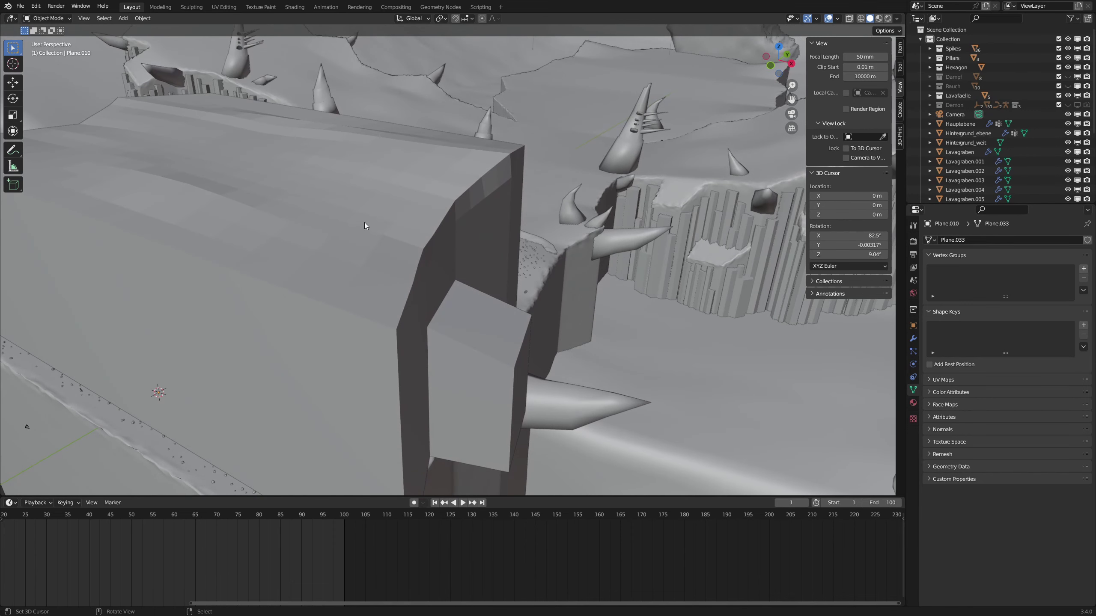
pyautogui.moveTo(584, 293); pyautogui.dragTo(603, 297, button='middle')
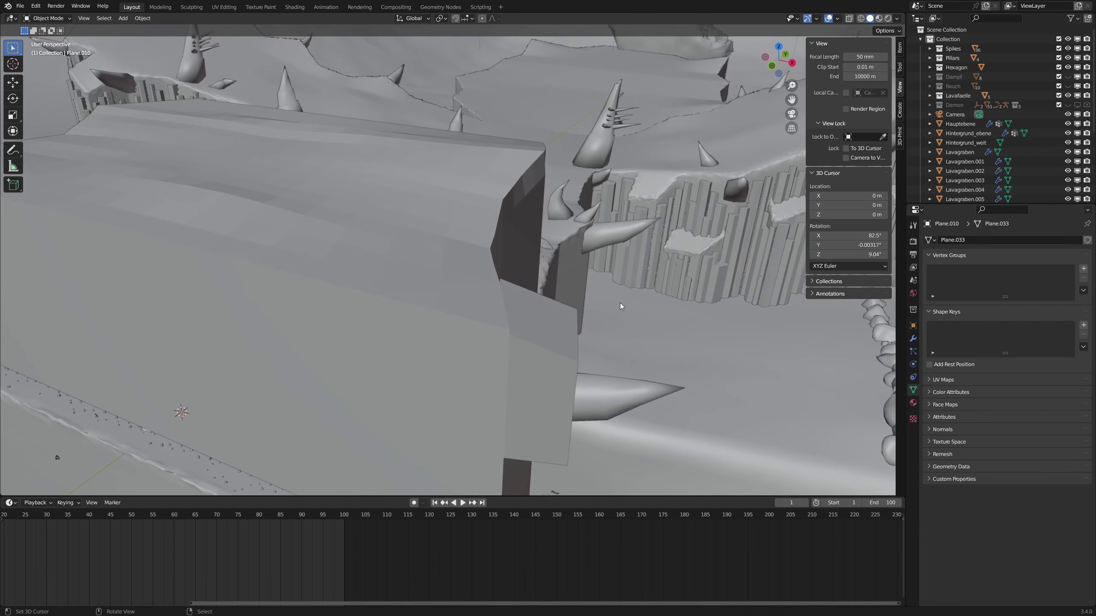
pyautogui.moveTo(605, 256); pyautogui.dragTo(586, 253, button='middle')
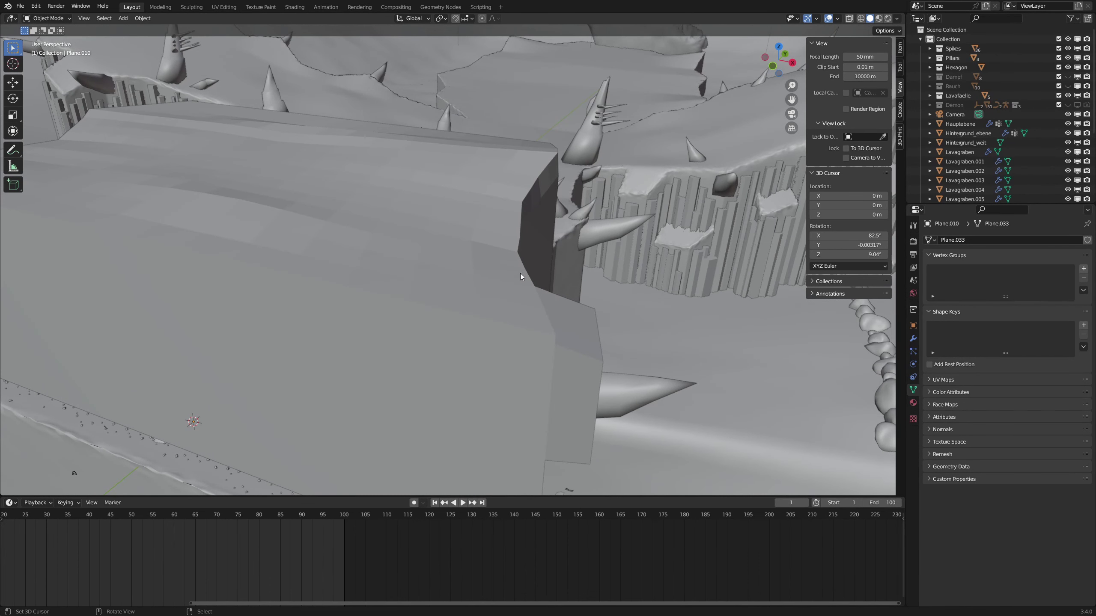
pyautogui.moveTo(559, 308); pyautogui.dragTo(519, 293, button='middle')
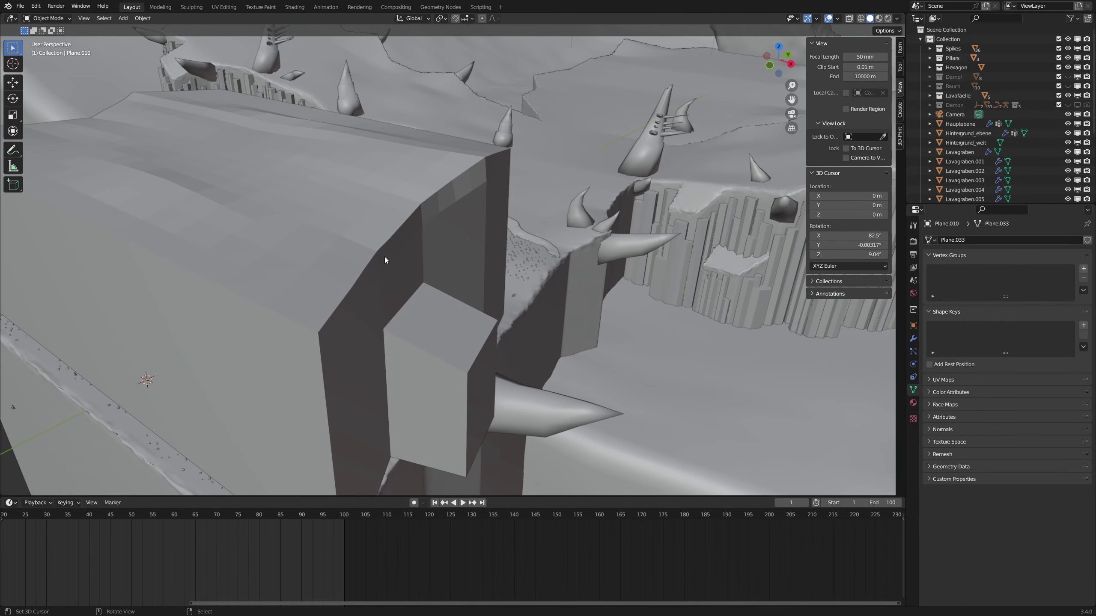
# Step: Bevel the edge loop around the block's top outline with a single segment about 0.855 m wide
pyautogui.press('Tab')
pyautogui.moveTo(401, 275); pyautogui.dragTo(415, 280, button='middle')
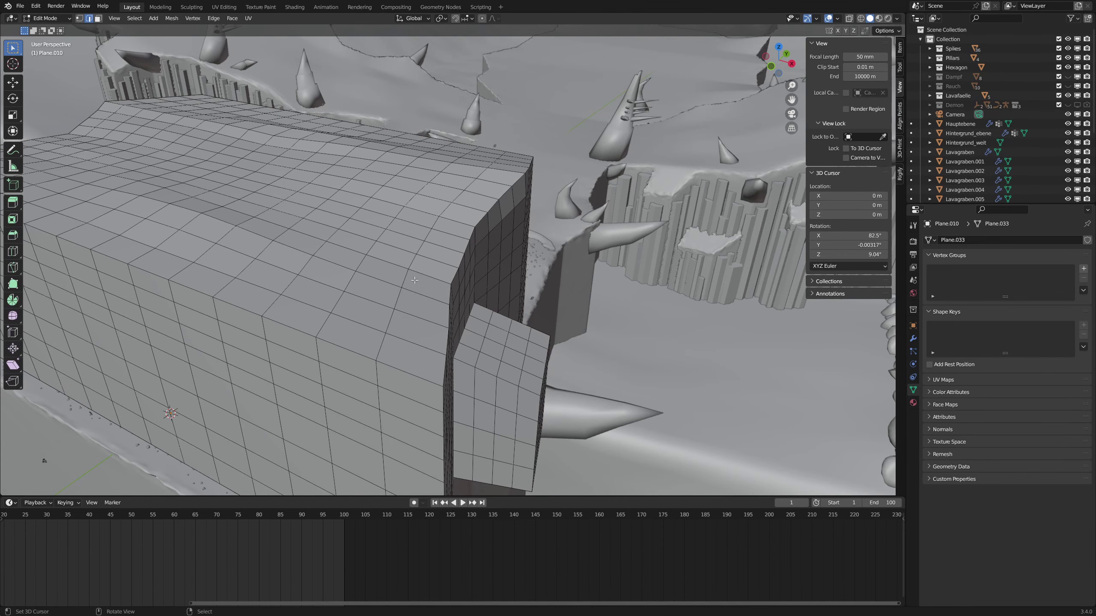
pyautogui.keyDown('alt'); pyautogui.click(286, 323); pyautogui.keyUp('alt')
pyautogui.moveTo(286, 323); pyautogui.dragTo(343, 388, button='middle')
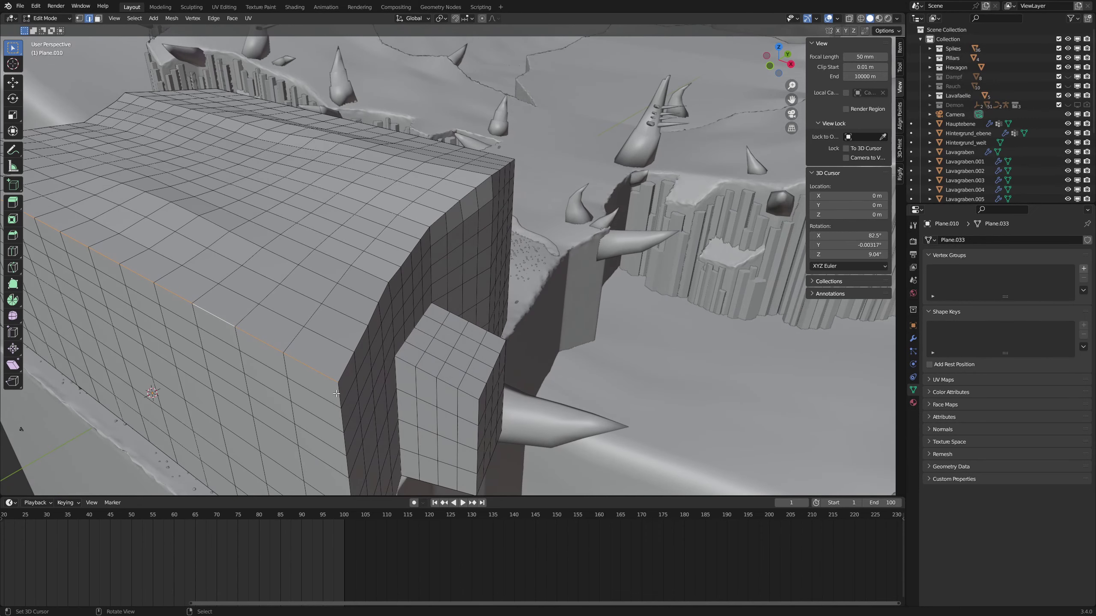
pyautogui.moveTo(375, 319); pyautogui.dragTo(471, 374, button='middle')
pyautogui.keyDown('alt'); pyautogui.keyDown('shift'); pyautogui.rightClick(519, 363); pyautogui.keyUp('shift'); pyautogui.keyUp('alt')
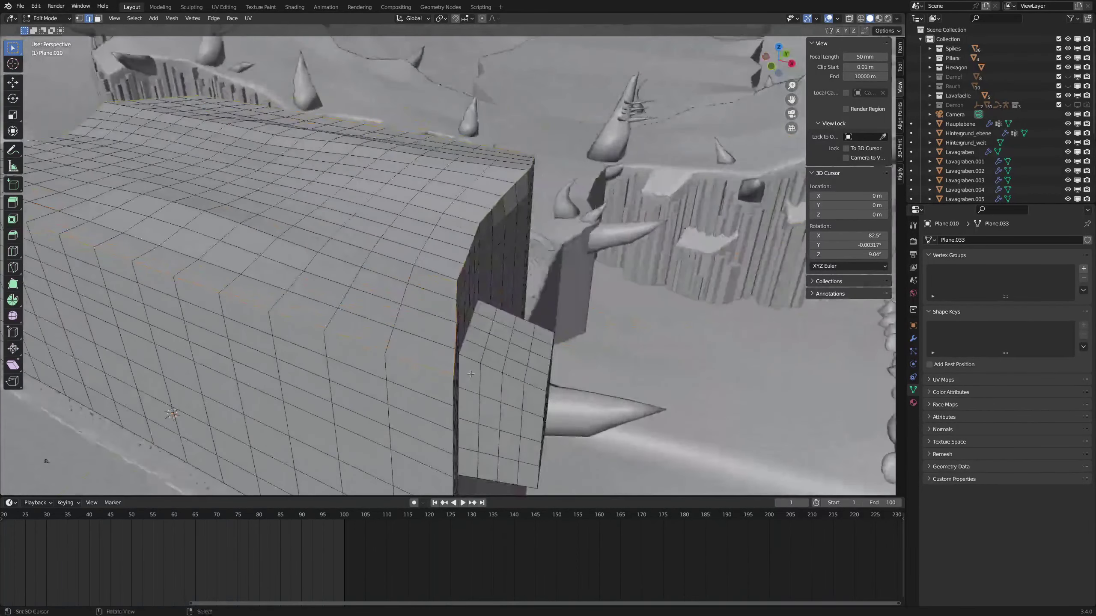
pyautogui.hotkey('ctrl', 'b')
pyautogui.click(563, 259)
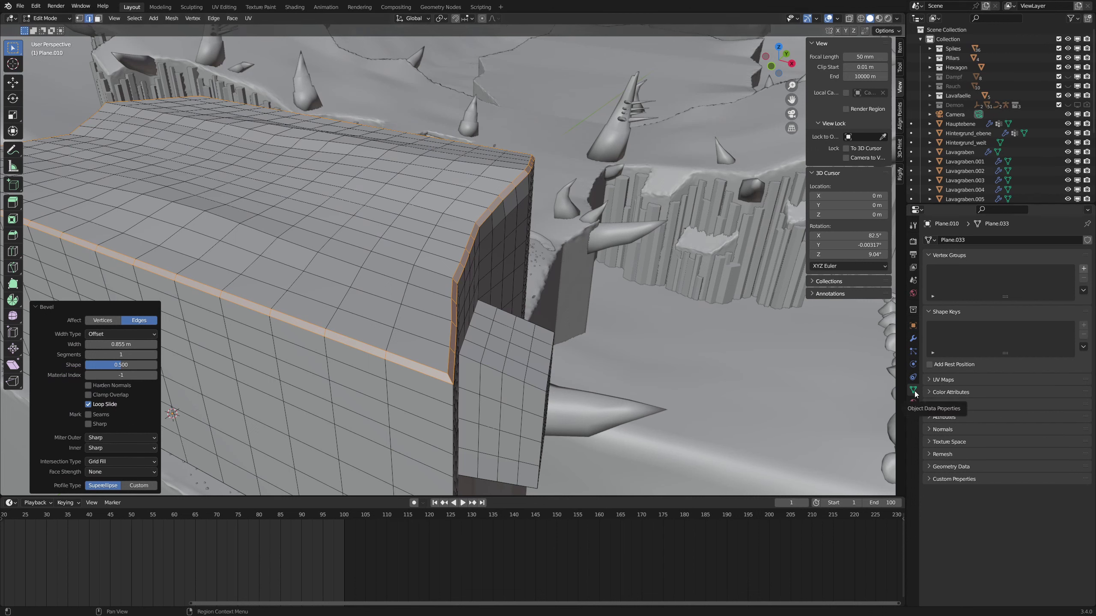
# Step: Assign the beveled edge strip to a new locked vertex group named Kanten and leave Edit Mode
pyautogui.click(1083, 269)
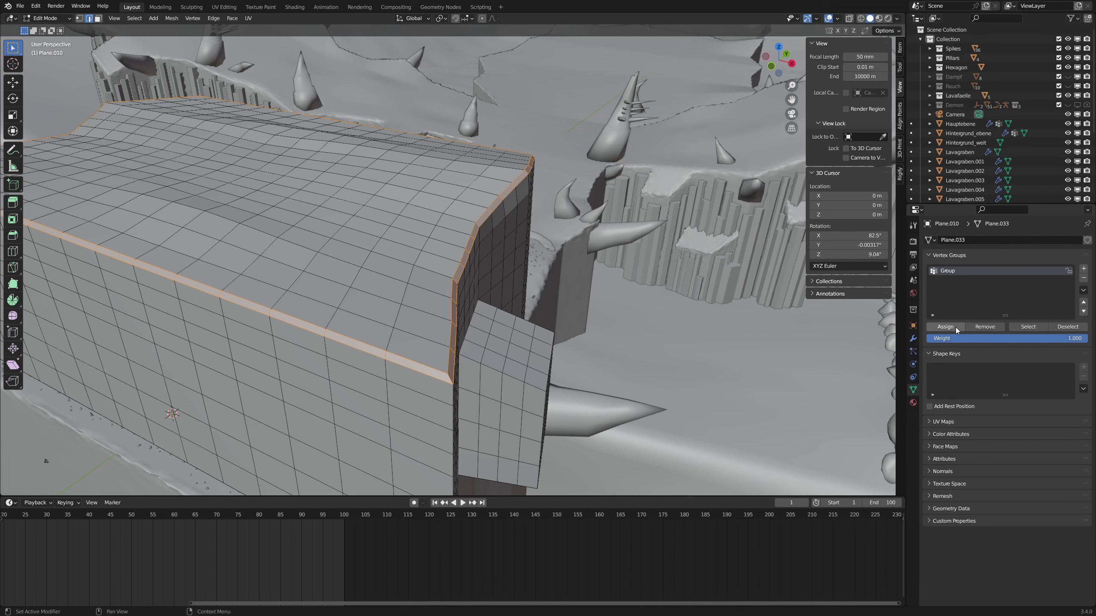
pyautogui.doubleClick(956, 273)
pyautogui.write('Kanten')
pyautogui.click(1068, 271)
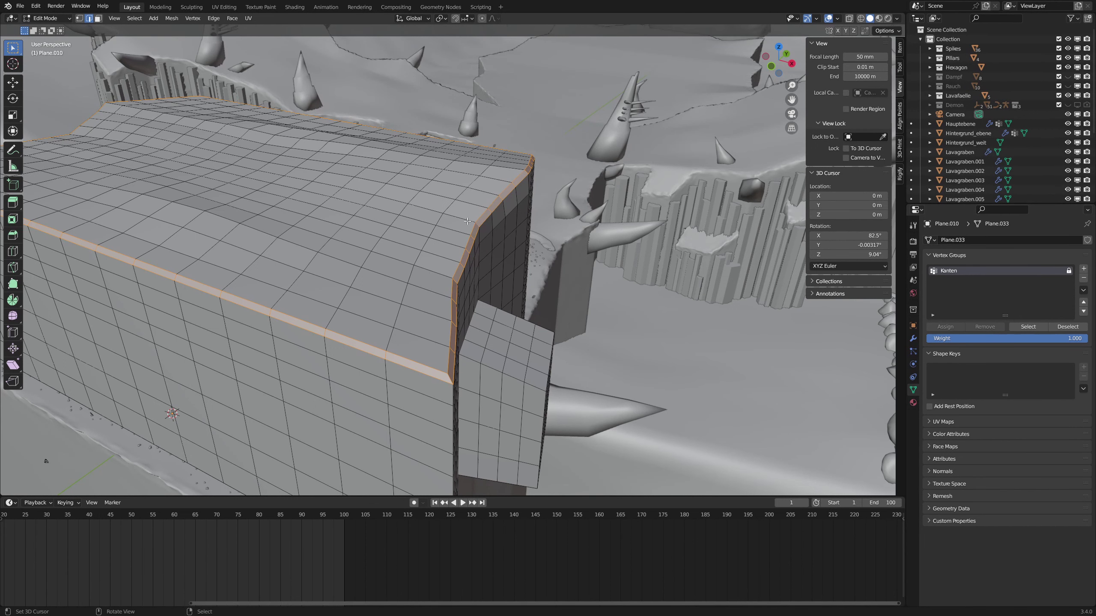
pyautogui.press('Tab')
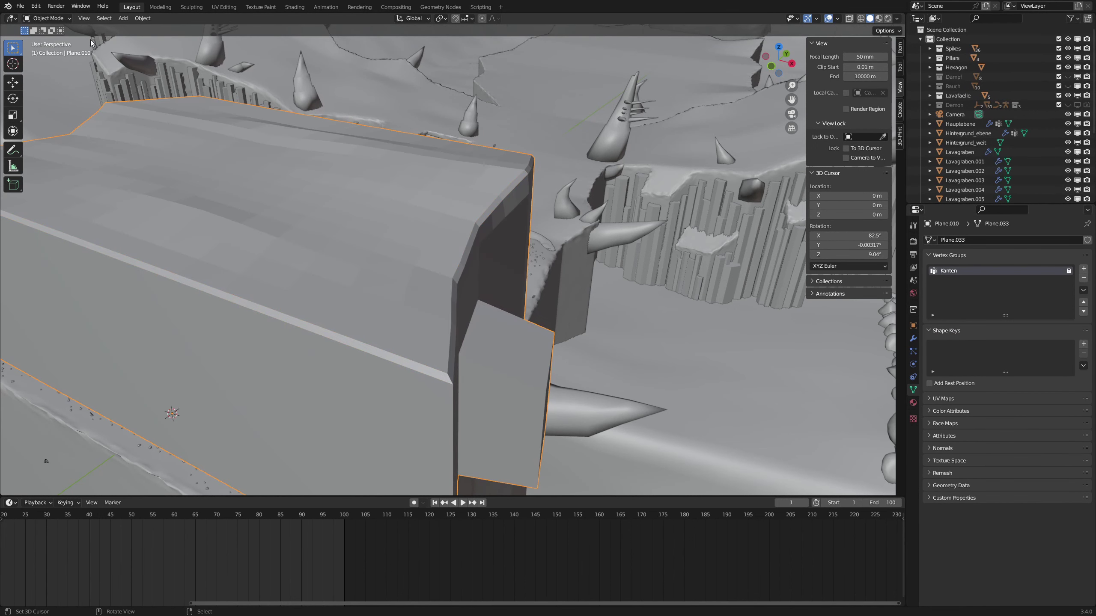
# Step: Add a Simple-type Subdivision Surface modifier to the block
pyautogui.click(913, 339)
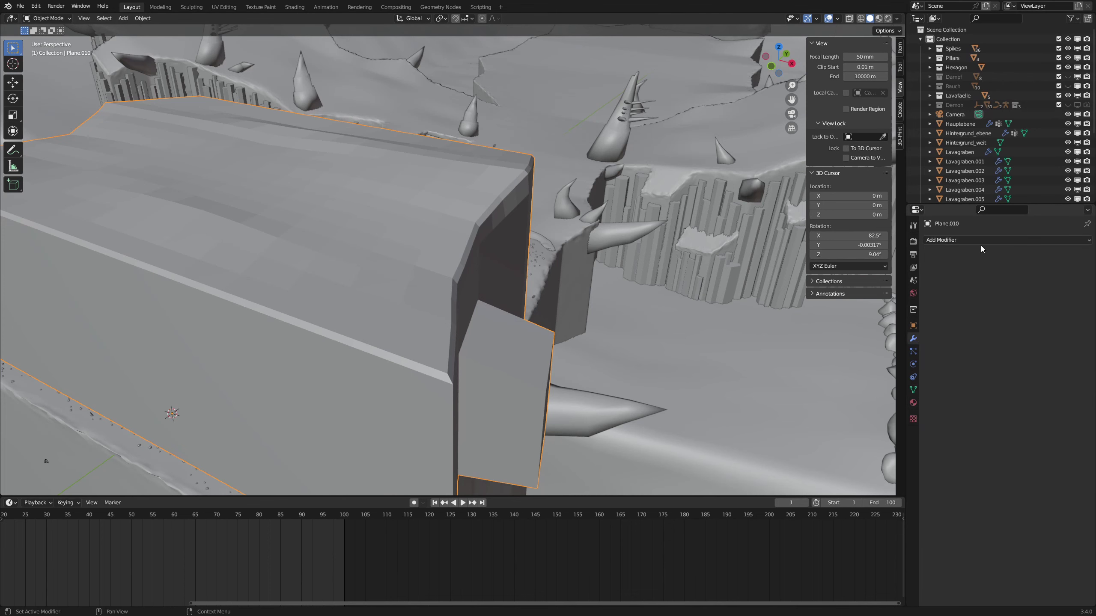
pyautogui.click(975, 240)
pyautogui.click(941, 416)
pyautogui.moveTo(639, 330)
pyautogui.mouseDown(button='middle')
pyautogui.moveTo(619, 339)
pyautogui.moveTo(652, 326)
pyautogui.mouseUp(button='middle')
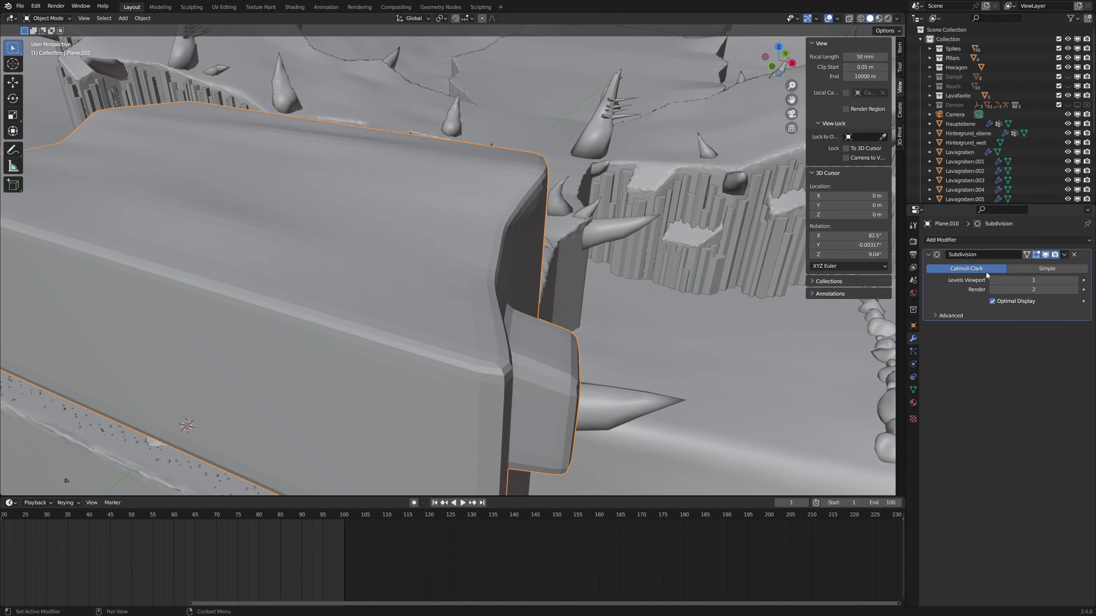
pyautogui.click(1032, 270)
# Step: Add a Displace modifier using the Displace_spike texture and limit it to the Kanten vertex group
pyautogui.click(988, 240)
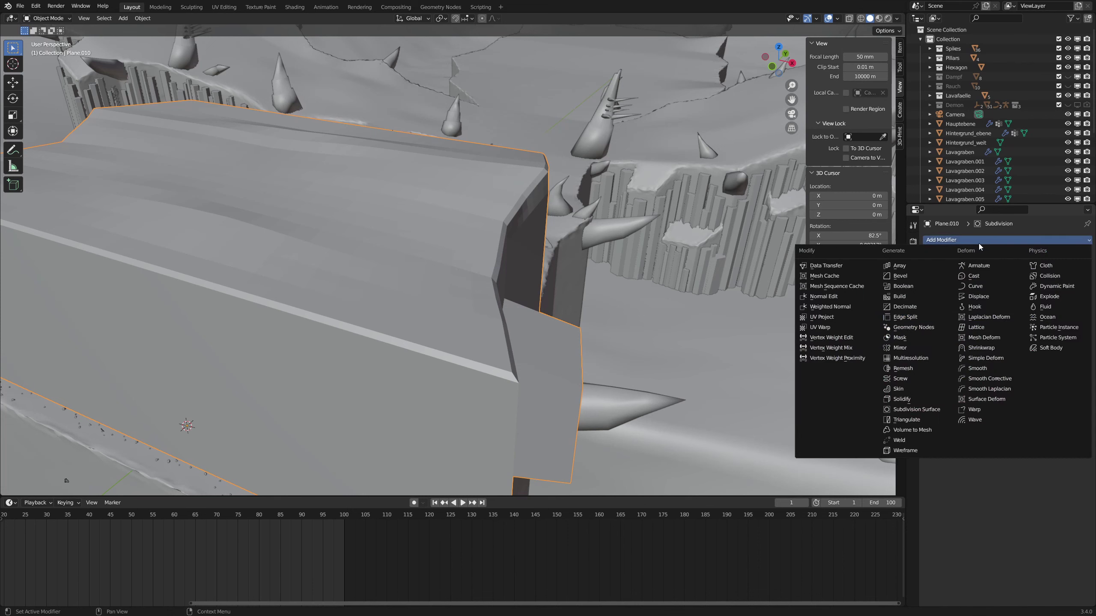
pyautogui.click(983, 297)
pyautogui.click(933, 342)
pyautogui.click(969, 375)
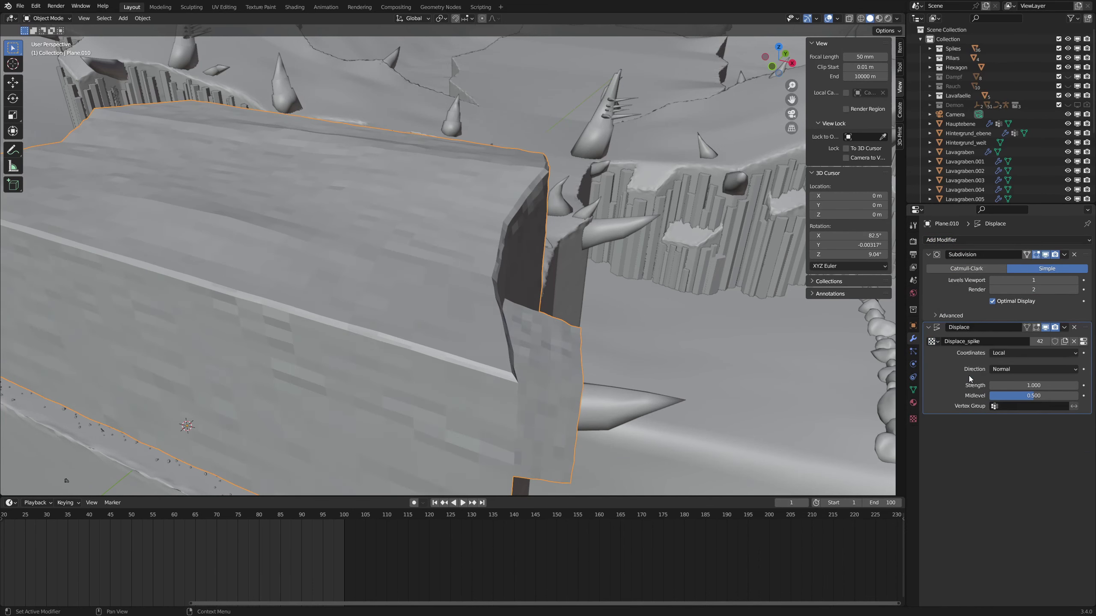
pyautogui.click(1030, 406)
pyautogui.click(1019, 418)
# Step: Set the Displace strength to 3.9 and shade the block smooth
pyautogui.moveTo(783, 347); pyautogui.dragTo(569, 208, button='middle')
pyautogui.scroll(4, 597, 247)
pyautogui.scroll(-2, 596, 247)
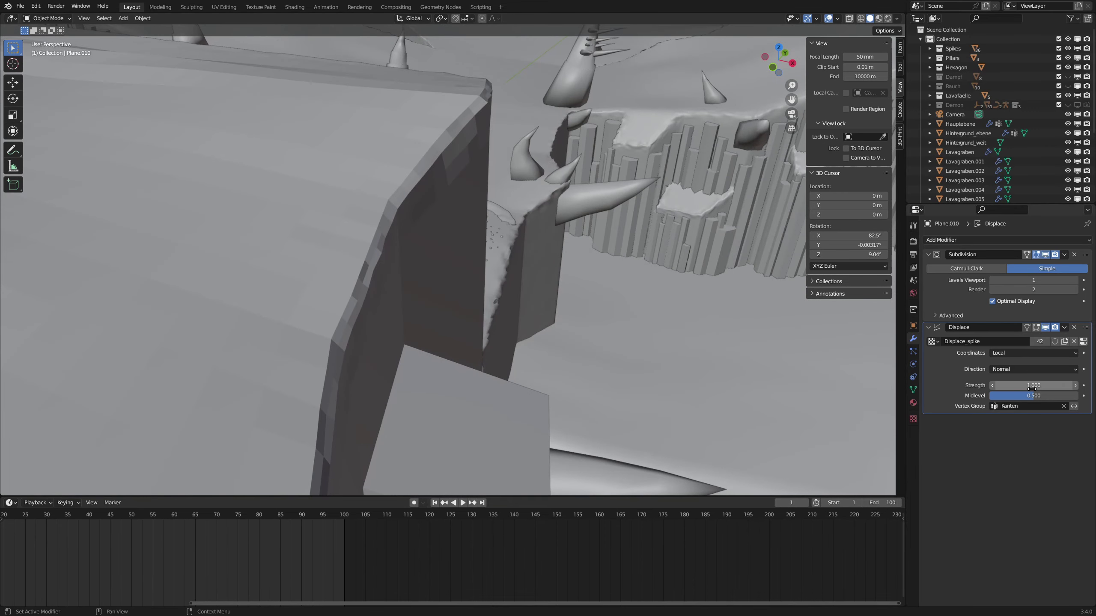
pyautogui.moveTo(1032, 386); pyautogui.dragTo(1070, 386)
pyautogui.moveTo(863, 363); pyautogui.dragTo(366, 172, button='middle')
pyautogui.click(365, 171)
pyautogui.click(143, 17)
pyautogui.click(164, 204)
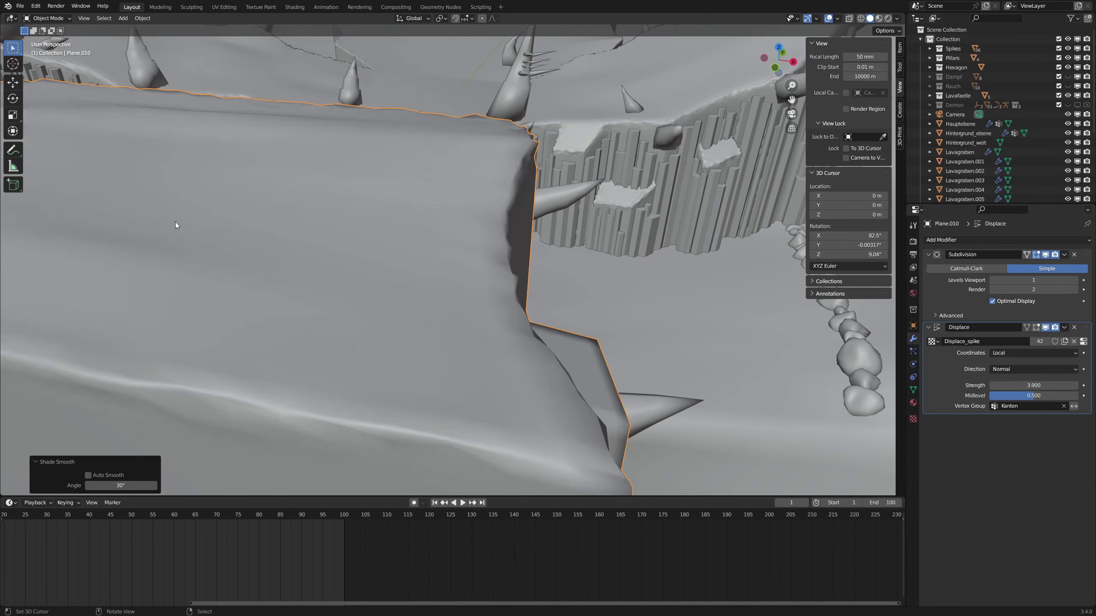
pyautogui.moveTo(173, 221); pyautogui.dragTo(448, 214, button='middle')
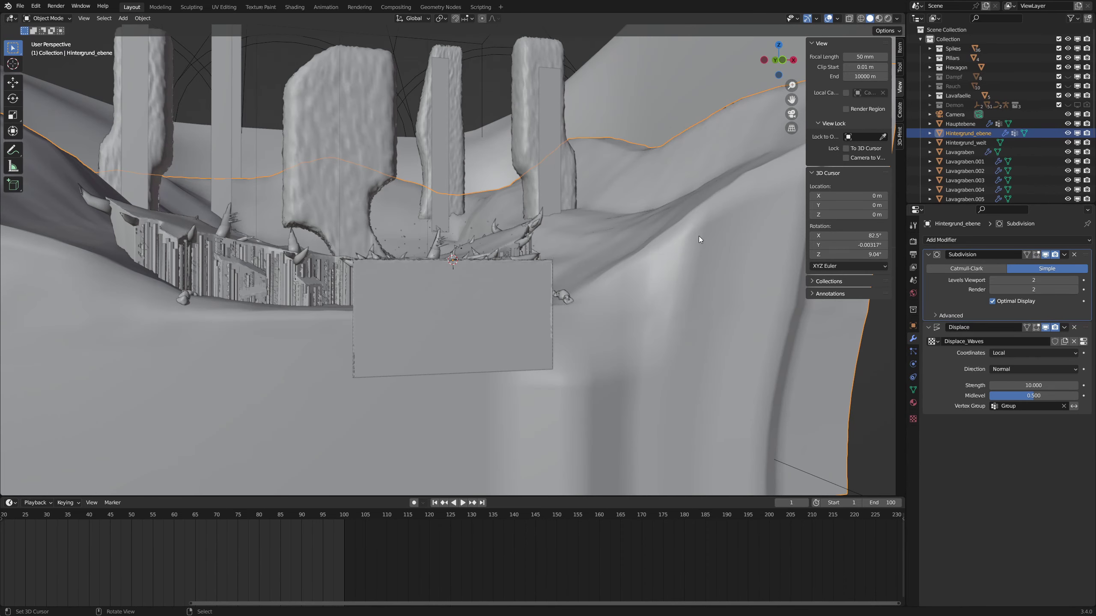
# Step: Add a new plane and raise it along Z above the main ground
pyautogui.moveTo(699, 237); pyautogui.dragTo(612, 257, button='middle')
pyautogui.scroll(5, 561, 257)
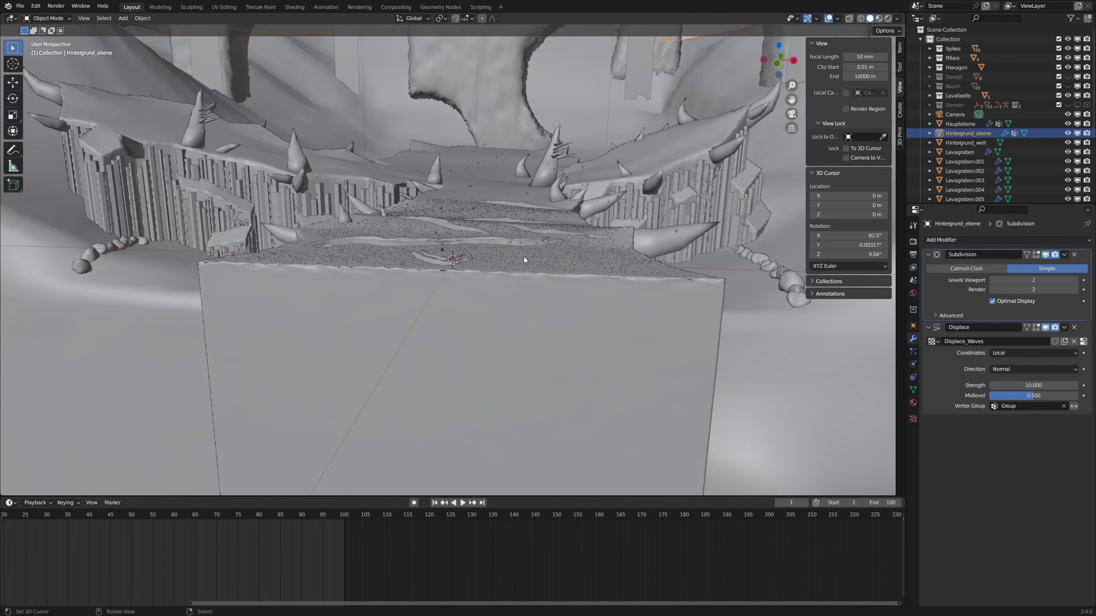
pyautogui.hotkey('shift', 'a')
pyautogui.click(495, 247)
pyautogui.press('g')
pyautogui.press('z')
pyautogui.click(473, 220)
# Step: Scale the plane's mesh by 15.7 in Edit Mode
pyautogui.press('Tab')
pyautogui.press('s')
pyautogui.rightClick(527, 241)
pyautogui.write('os15.7')
pyautogui.press('Return')
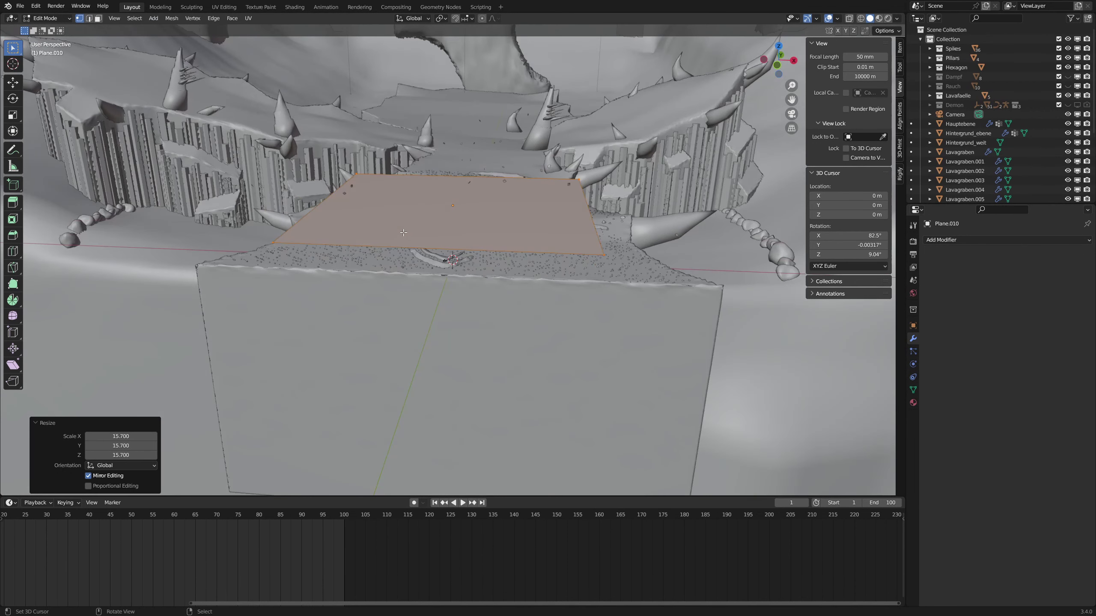
# Step: Subdivide the plane with 10 cuts
pyautogui.rightClick(403, 233)
pyautogui.click(404, 231)
pyautogui.click(116, 424)
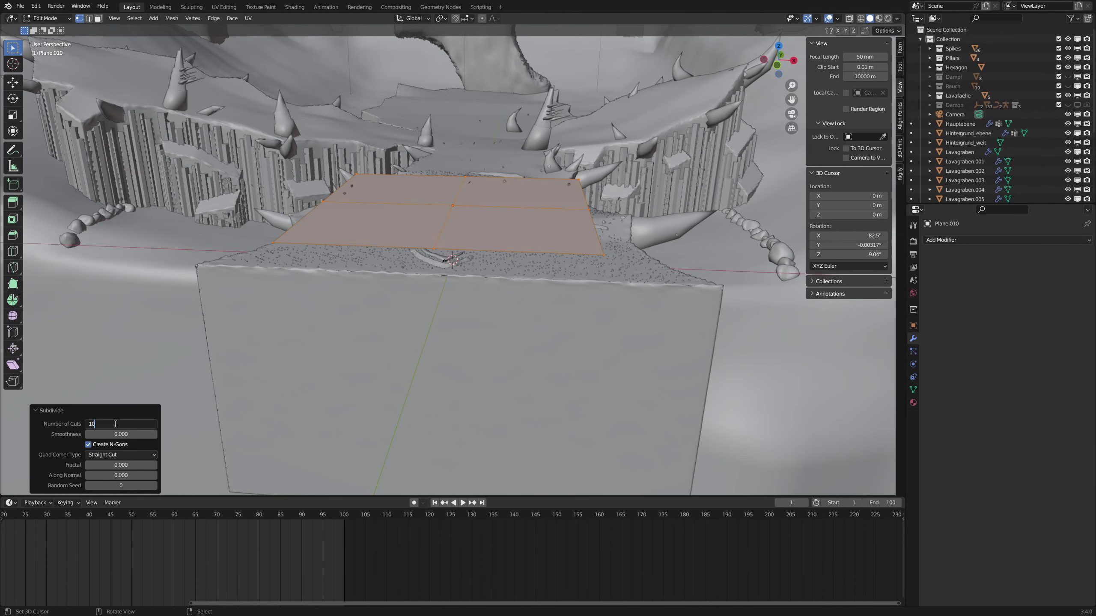
pyautogui.press('Return')
# Step: Lower the plane's middle face strip along Z with smooth proportional editing of about 37.4 m to form a valley, and leave Edit Mode
pyautogui.hotkey('alt', 'a')
pyautogui.scroll(2, 117, 42)
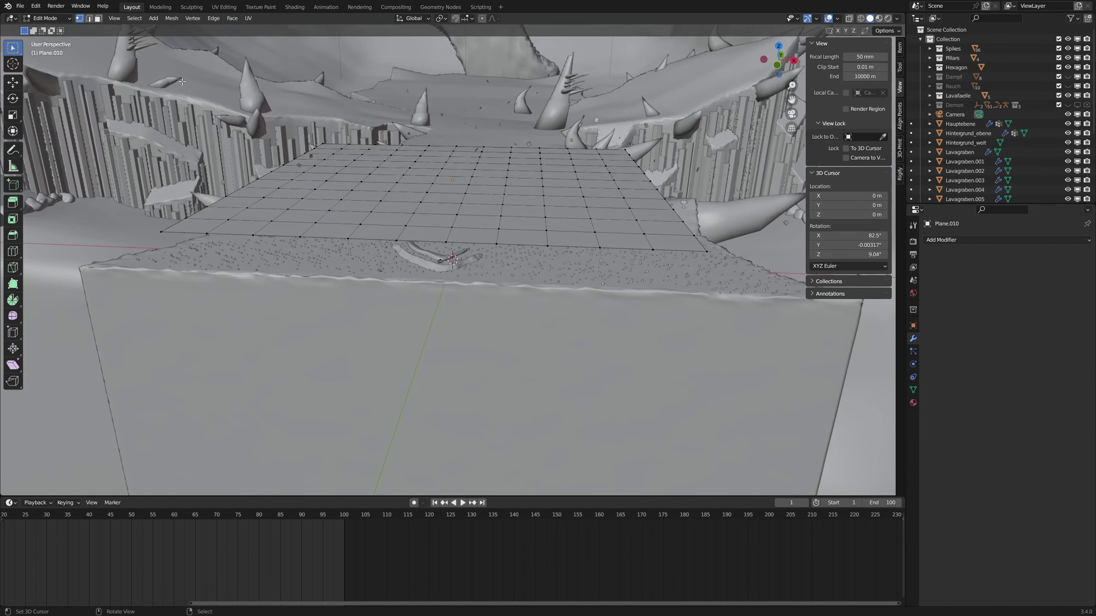
pyautogui.moveTo(401, 144); pyautogui.dragTo(432, 194, button='middle')
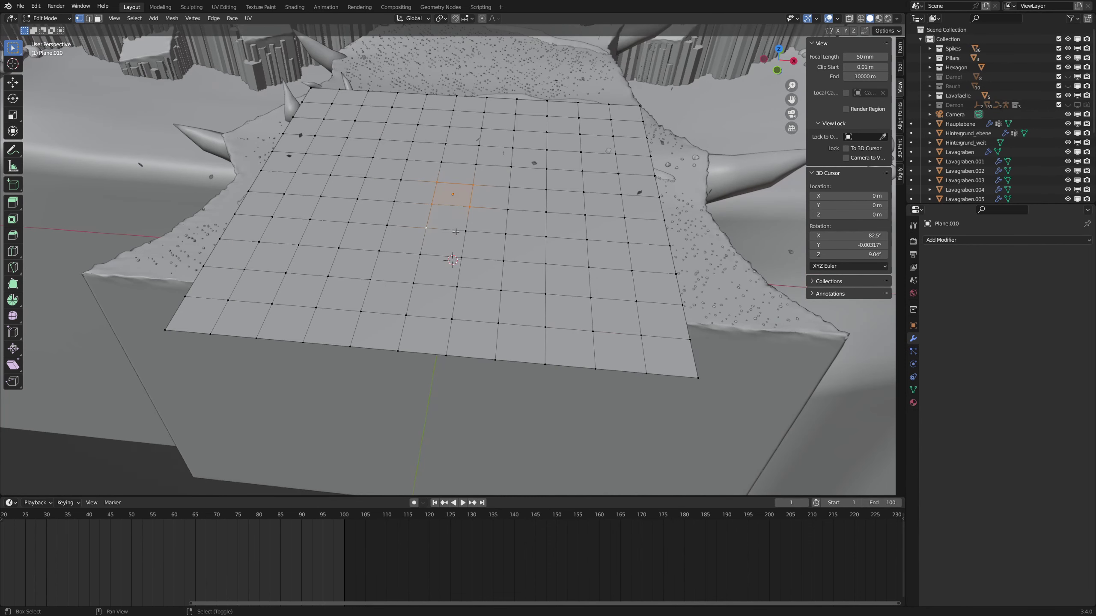
pyautogui.click(482, 18)
pyautogui.moveTo(483, 146); pyautogui.dragTo(482, 113, button='middle')
pyautogui.press('g')
pyautogui.press('z')
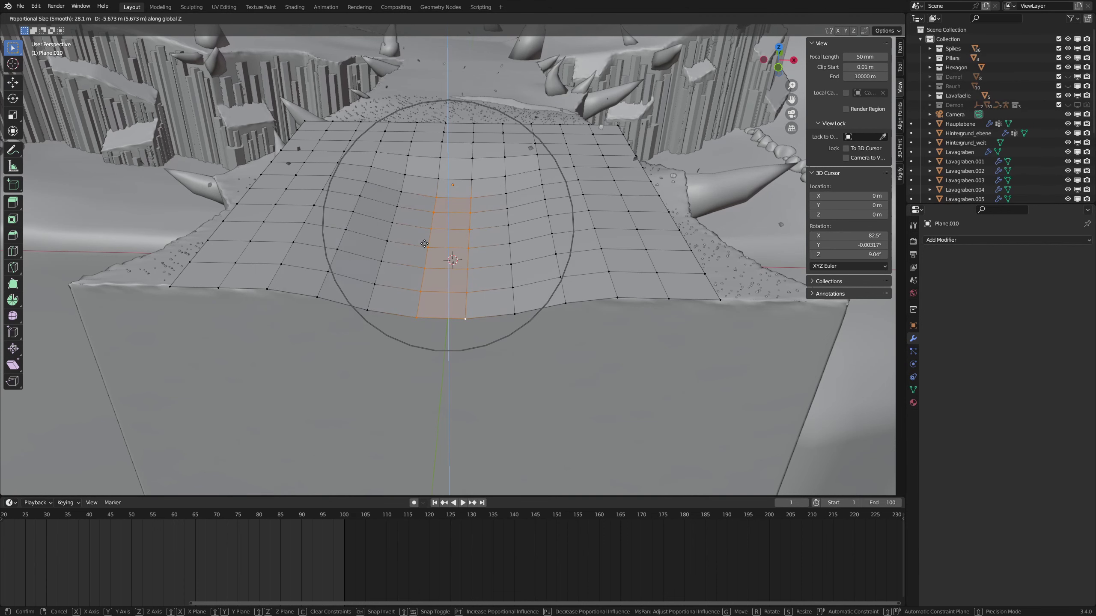
pyautogui.scroll(-4, 424, 244)
pyautogui.scroll(5, 424, 244)
pyautogui.scroll(-5, 424, 244)
pyautogui.scroll(1, 424, 244)
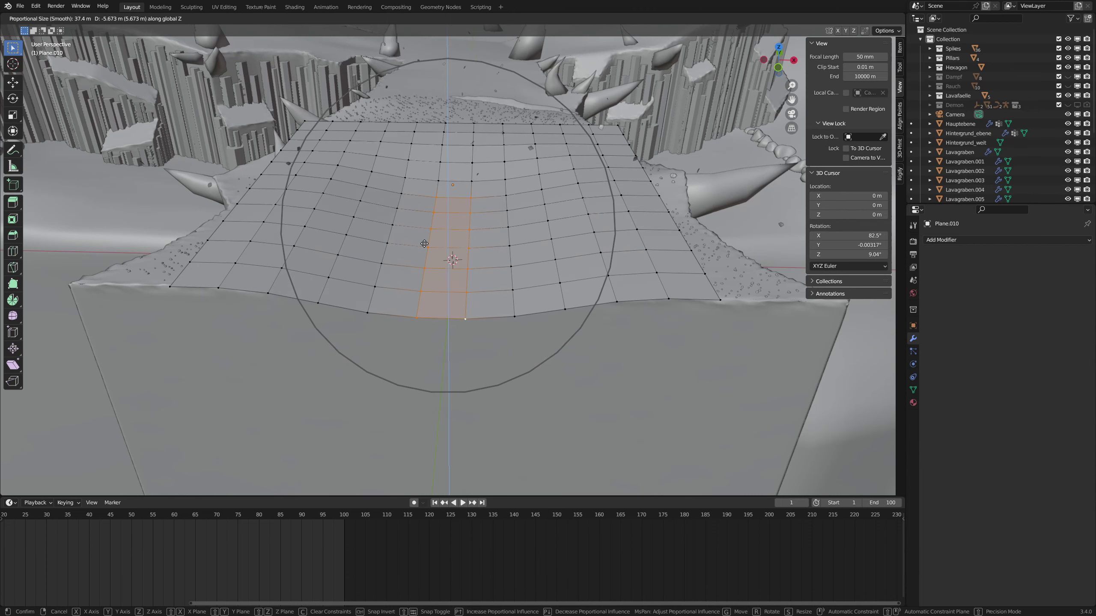
pyautogui.click(423, 265)
pyautogui.press('Tab')
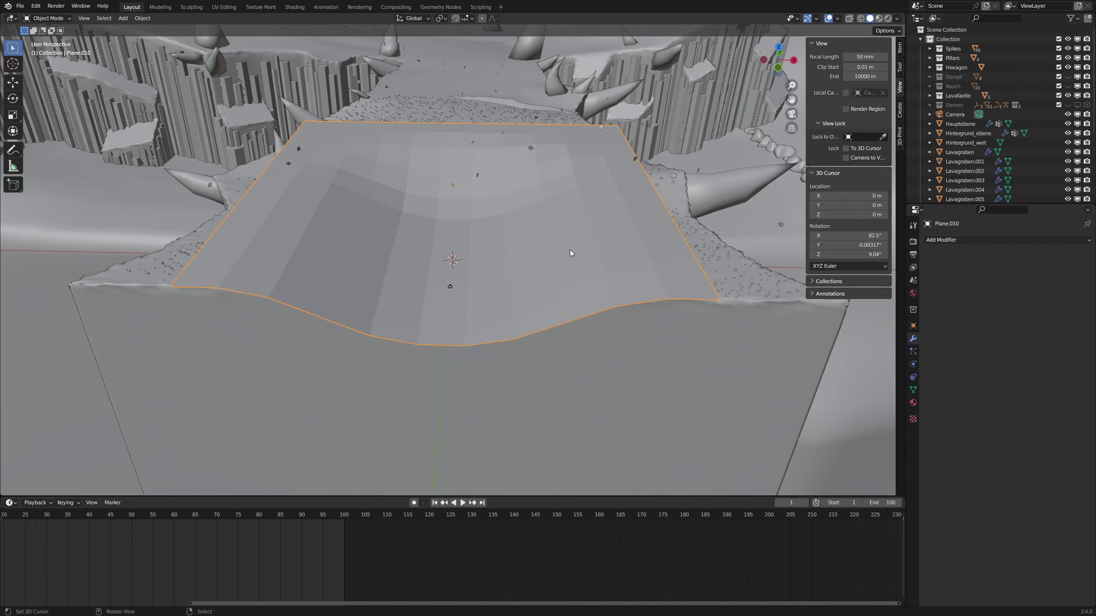
# Step: Add a Catmull-Clark Subdivision Surface modifier and a Displace modifier to the valley-shaped plane
pyautogui.moveTo(570, 250); pyautogui.dragTo(545, 247, button='middle')
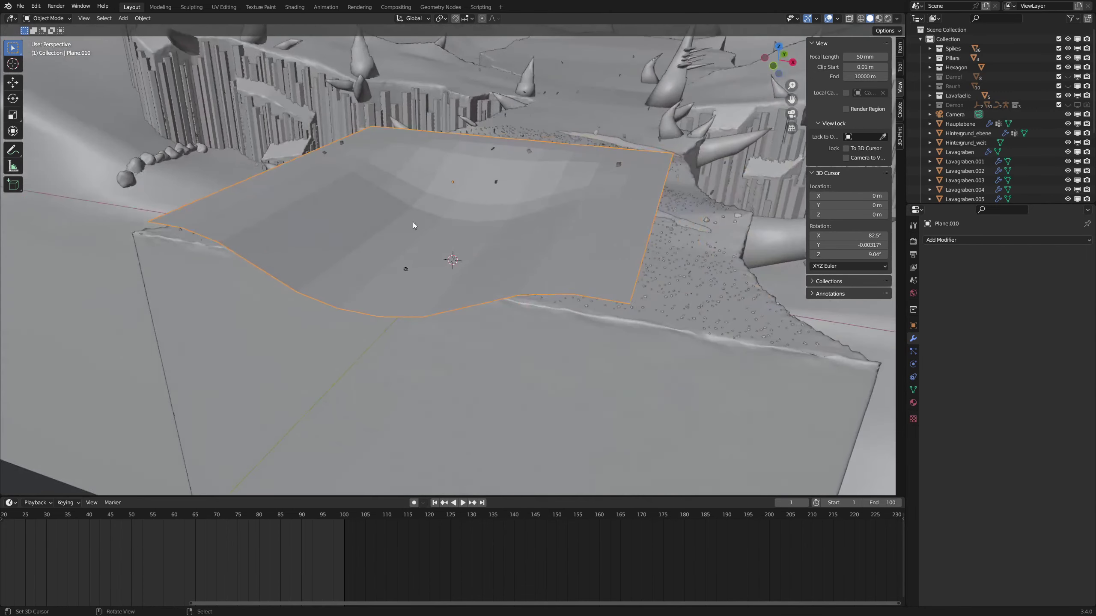
pyautogui.moveTo(413, 225); pyautogui.dragTo(301, 178, button='middle')
pyautogui.moveTo(439, 136); pyautogui.dragTo(471, 152, button='middle')
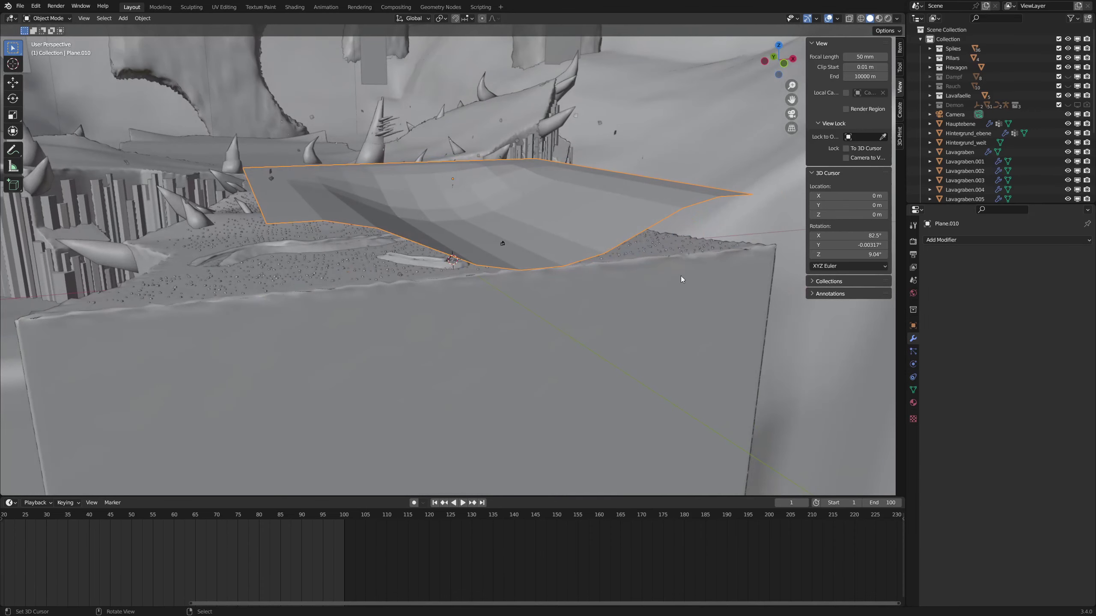
pyautogui.click(973, 241)
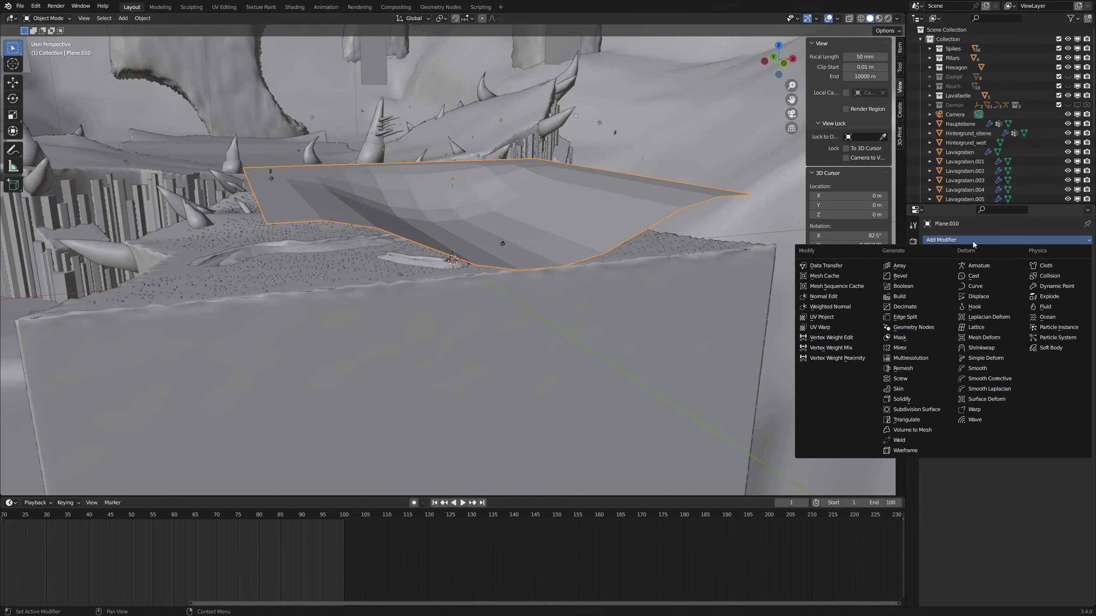
pyautogui.click(939, 410)
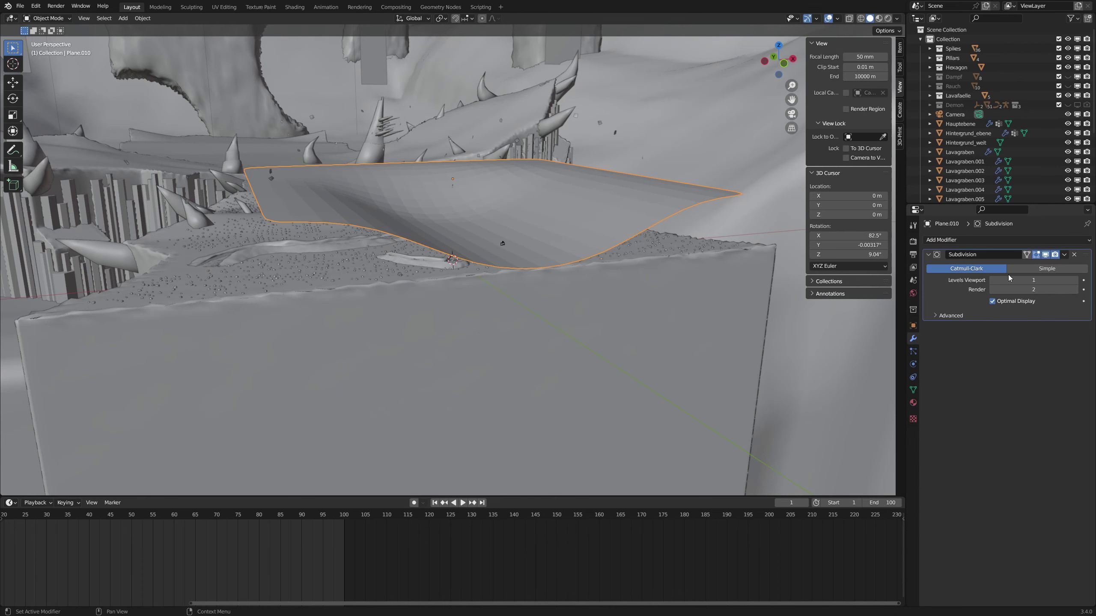
pyautogui.click(972, 241)
pyautogui.click(985, 301)
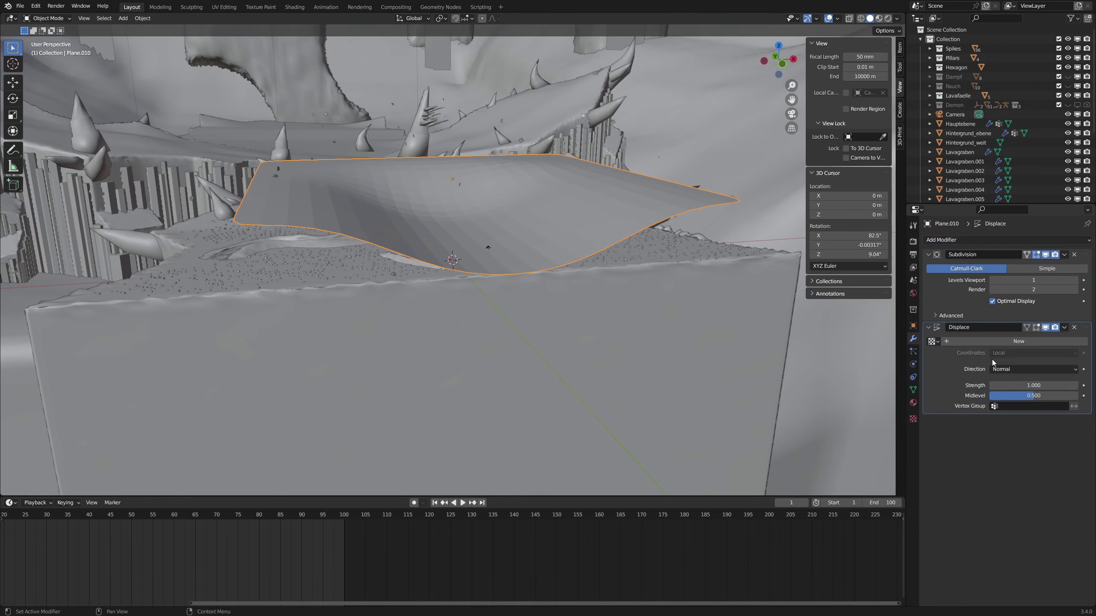
# Step: Assign the existing Displace_Waves texture to the plane's Displace modifier and open its Marble texture settings
pyautogui.click(934, 341)
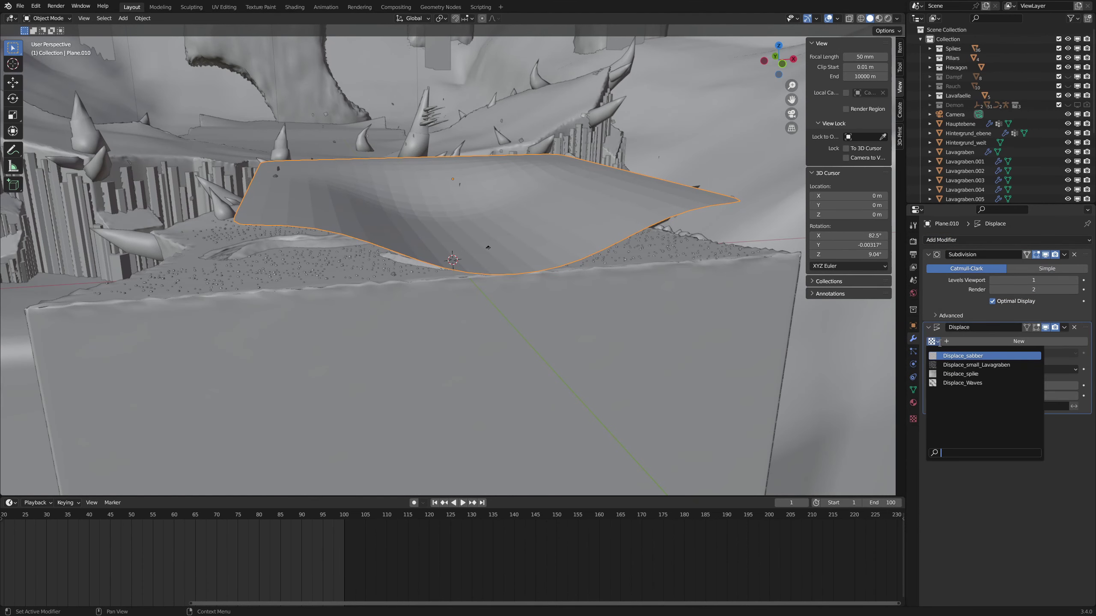
pyautogui.click(969, 387)
pyautogui.click(913, 419)
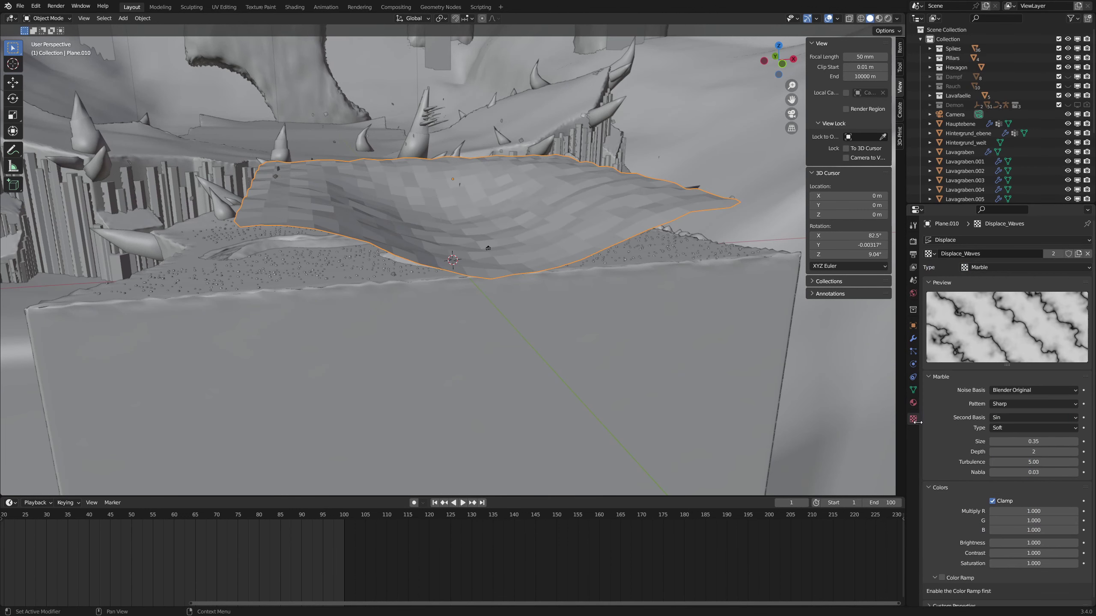
pyautogui.click(1005, 267)
# Step: Shade the valley-shaped plane smooth
pyautogui.click(141, 19)
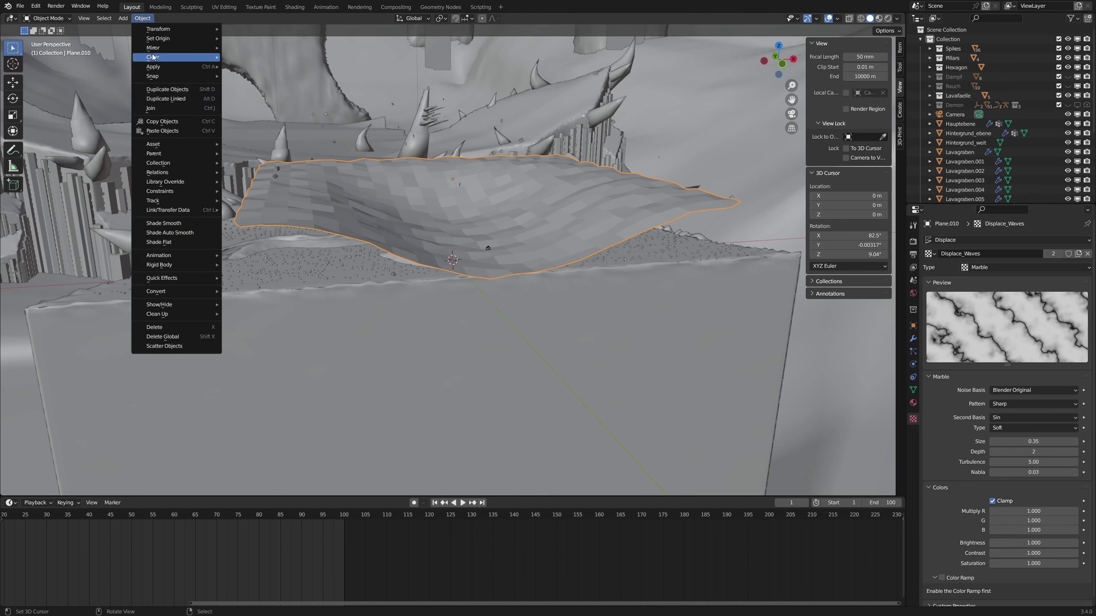
pyautogui.click(159, 224)
pyautogui.moveTo(477, 186)
pyautogui.mouseDown(button='middle')
pyautogui.moveTo(463, 194)
pyautogui.moveTo(472, 182)
pyautogui.mouseUp(button='middle')
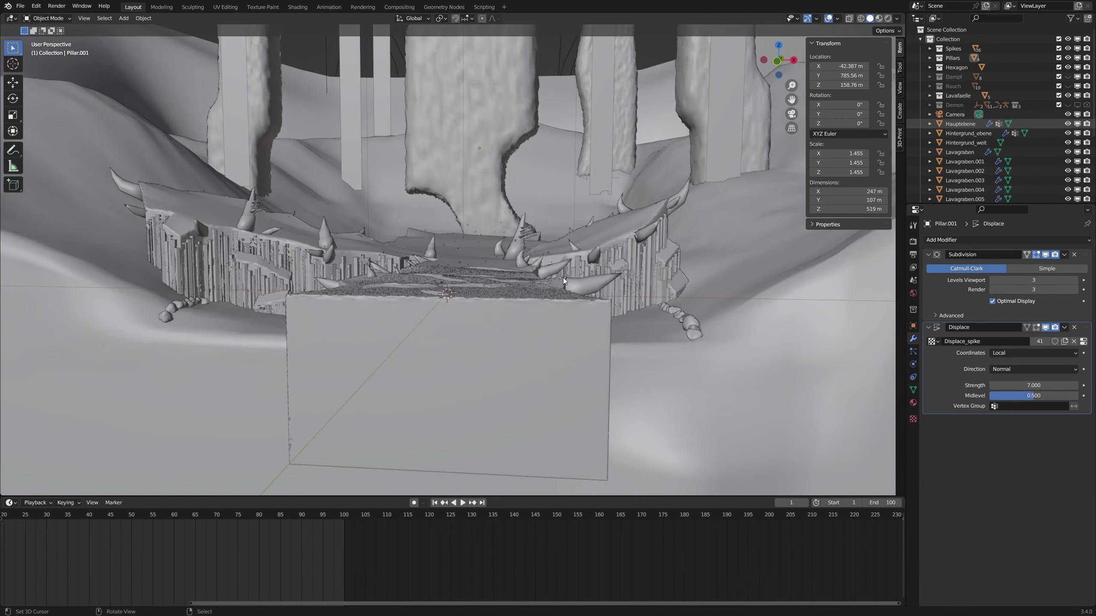
# Step: Add a cube, raise it to about 44 m along Z and scale it up to about 43.6 m per side
pyautogui.moveTo(563, 277); pyautogui.dragTo(568, 279, button='middle')
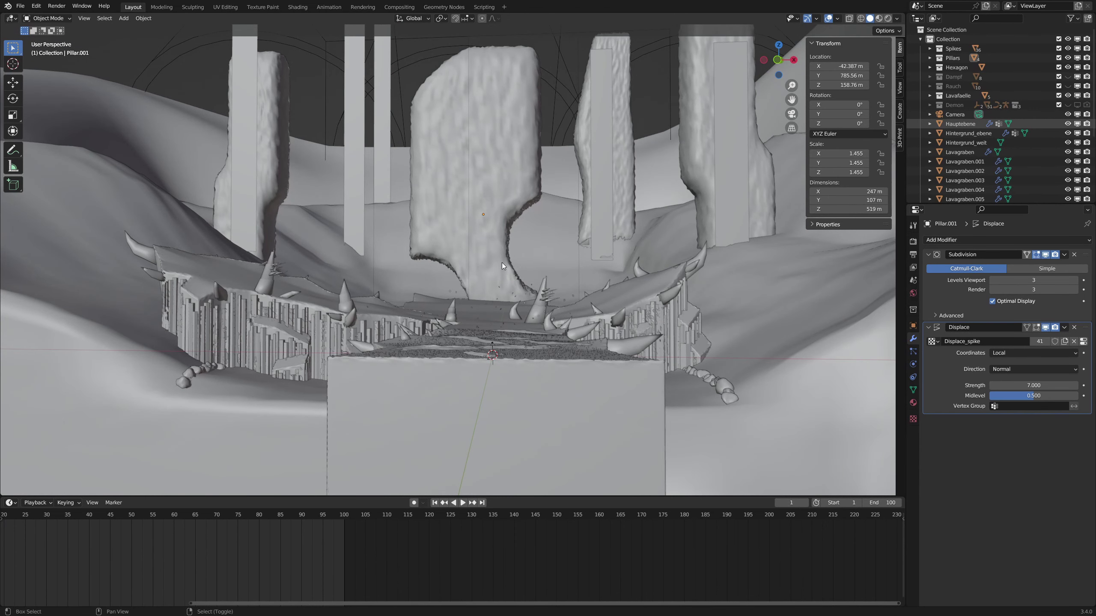
pyautogui.hotkey('shift', 'a')
pyautogui.moveTo(502, 262)
pyautogui.click(554, 272)
pyautogui.press('g')
pyautogui.press('z')
pyautogui.click(532, 305)
pyautogui.press('s')
pyautogui.click(241, 86)
pyautogui.press('s')
pyautogui.click(589, 258)
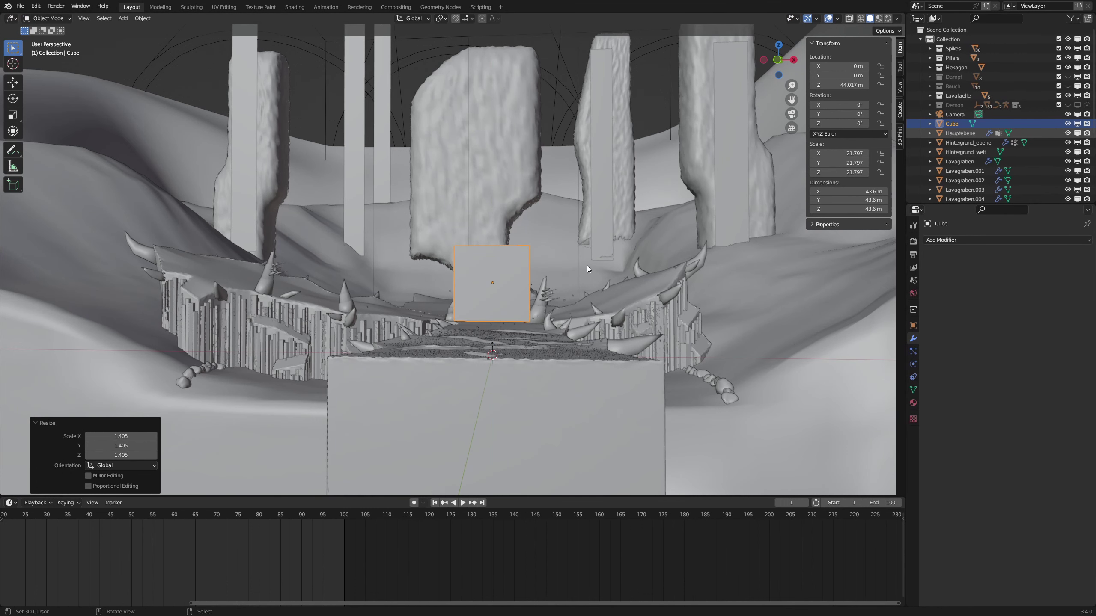
# Step: Stretch the cube along Z to about 149 m tall and raise it by about 35 m
pyautogui.press('s')
pyautogui.press('z')
pyautogui.click(808, 384)
pyautogui.press('g')
pyautogui.press('z')
pyautogui.click(625, 249)
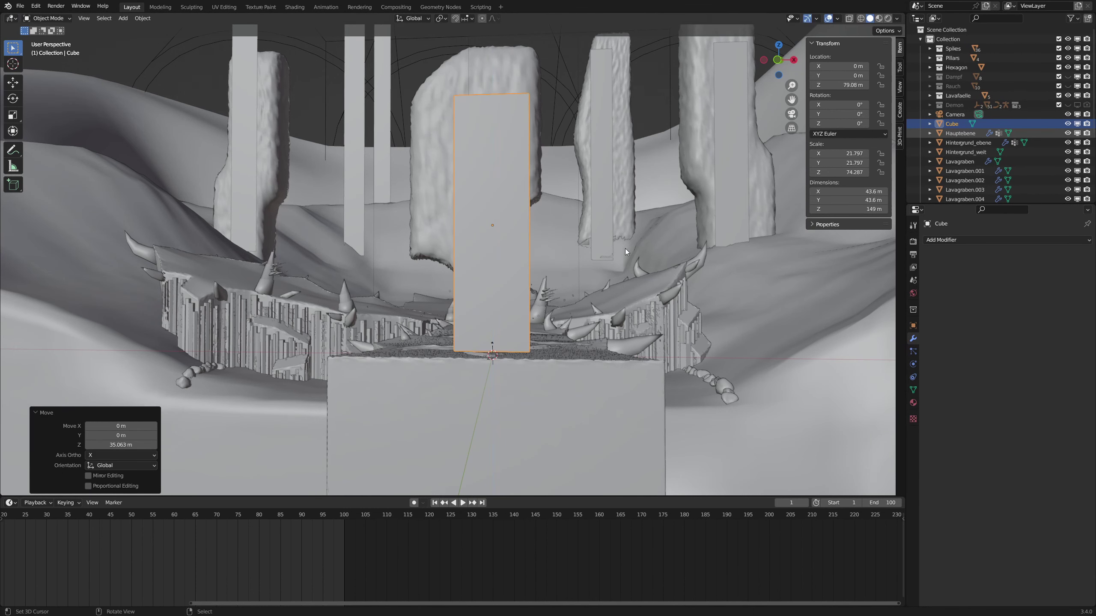
# Step: Widen the block to about 71.5 m in X, raise it to about 96.35 m in Z and thin it to about 27.6 m in Y
pyautogui.press('s')
pyautogui.hotkey('shift', 'z')
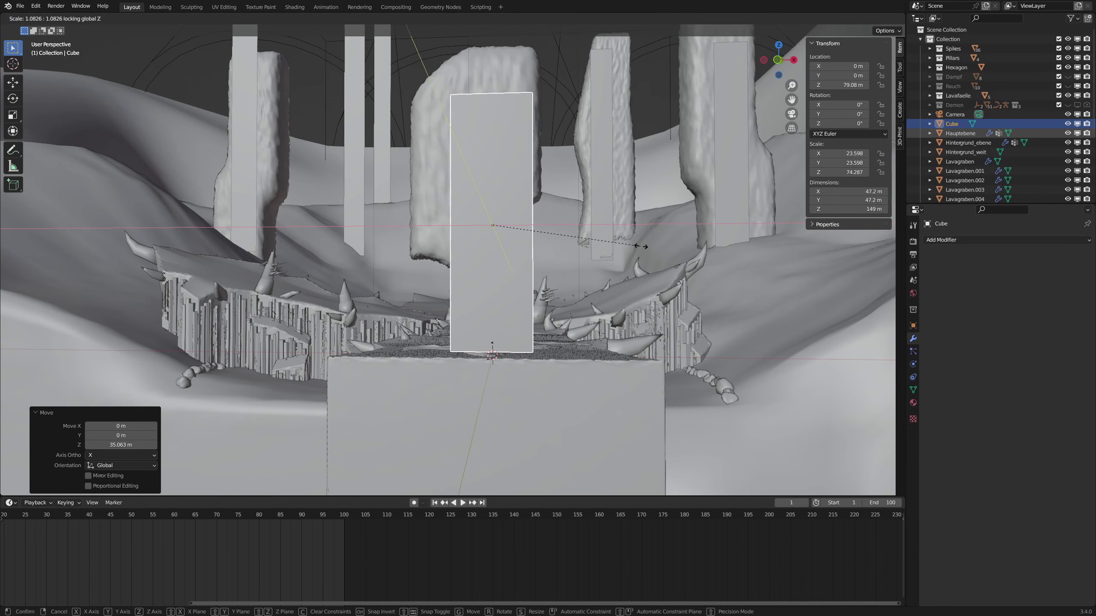
pyautogui.click(642, 235)
pyautogui.moveTo(642, 235); pyautogui.dragTo(565, 219, button='middle')
pyautogui.press('g')
pyautogui.press('z')
pyautogui.click(621, 206)
pyautogui.press('s')
pyautogui.press('y')
pyautogui.click(348, 248)
pyautogui.moveTo(347, 248); pyautogui.dragTo(440, 236, button='middle')
# Step: Add evenly spaced vertical and horizontal loop cuts to the block in Edit Mode, and return to Object Mode
pyautogui.press('Tab')
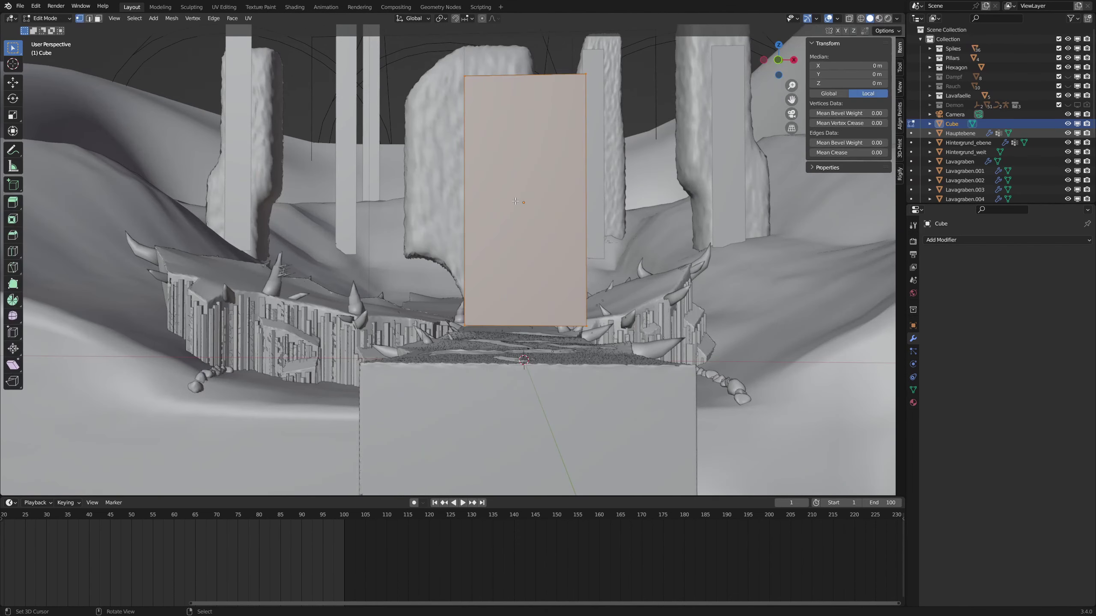
pyautogui.moveTo(531, 149); pyautogui.dragTo(544, 162, button='middle')
pyautogui.hotkey('alt', 'a')
pyautogui.hotkey('ctrl', 'r')
pyautogui.scroll(3, 554, 125)
pyautogui.click(554, 125)
pyautogui.rightClick(554, 125)
pyautogui.hotkey('ctrl', 'r')
pyautogui.press('Escape')
pyautogui.press('Tab')
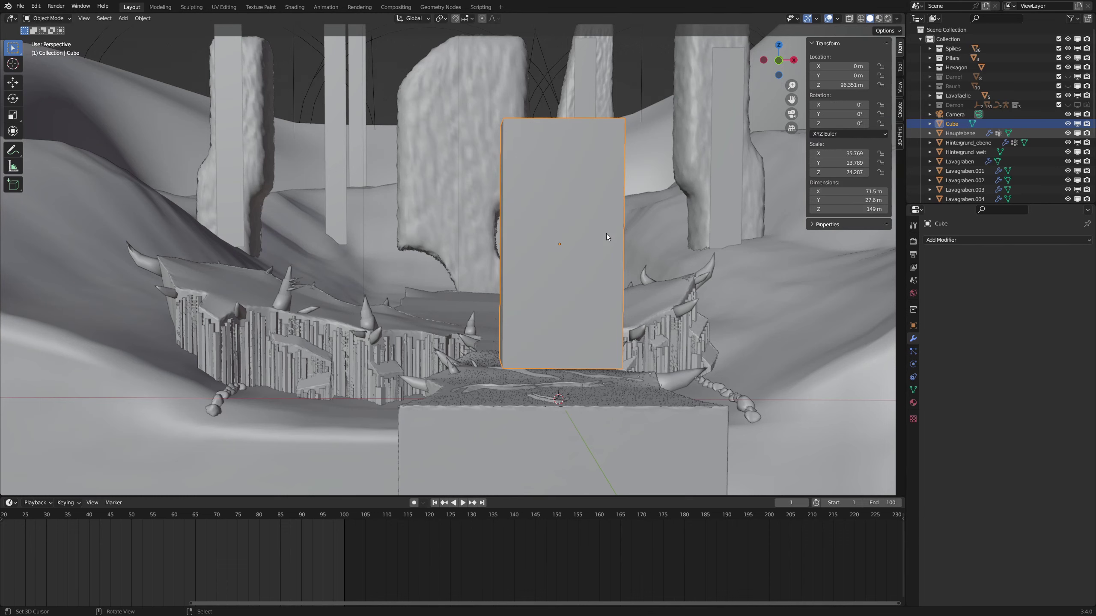
# Step: Add a 32-vertex cylinder, enlarge it and raise it to about 69.2 m along Z
pyautogui.hotkey('shift', 'a')
pyautogui.moveTo(606, 233)
pyautogui.click(647, 280)
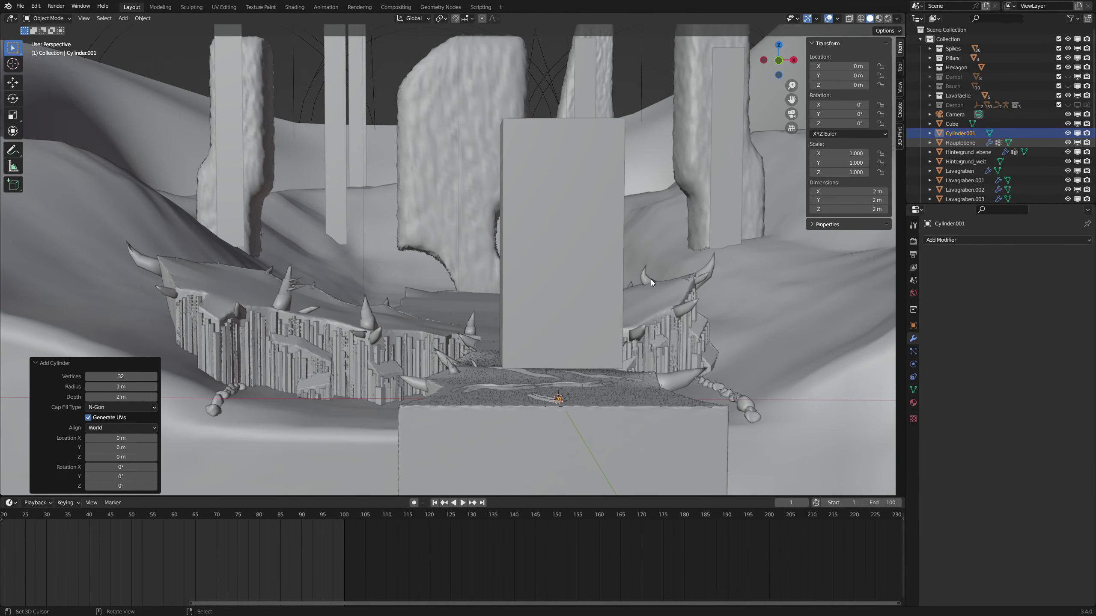
pyautogui.press('s')
pyautogui.click(85, 303)
pyautogui.press('g')
pyautogui.press('z')
pyautogui.click(100, 191)
# Step: Scale the cylinder to about 68.2 m across and rotate it 90° about X
pyautogui.moveTo(103, 190); pyautogui.dragTo(40, 204, button='middle')
pyautogui.press('s')
pyautogui.click(695, 234)
pyautogui.write('rx90')
pyautogui.press('Return')
# Step: In front view, move the cylinder along X until it overlaps one side edge of the block
pyautogui.press('KP_1')
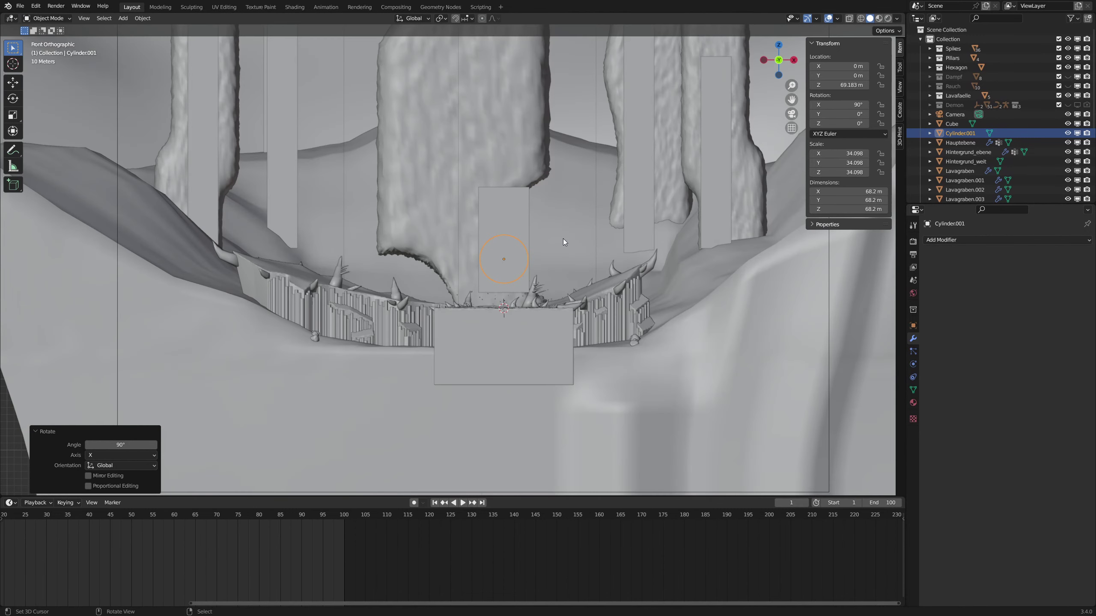
pyautogui.scroll(3, 564, 238)
pyautogui.moveTo(580, 240); pyautogui.dragTo(567, 266, button='middle')
pyautogui.press('g')
pyautogui.press('x')
pyautogui.click(551, 242)
pyautogui.press('g')
pyautogui.press('x')
pyautogui.click(583, 267)
# Step: Duplicate the cylinder along X to the block's opposite side and lower the copy along Z to its bottom corner
pyautogui.hotkey('shift', 'd')
pyautogui.press('x')
pyautogui.click(433, 264)
pyautogui.press('g')
pyautogui.press('z')
pyautogui.click(432, 320)
pyautogui.moveTo(433, 320); pyautogui.dragTo(519, 318, button='middle')
# Step: Cut the higher cylinder out of the block with a Boolean Difference modifier using Cylinder.001, and apply it
pyautogui.click(360, 172)
pyautogui.click(944, 240)
pyautogui.click(910, 286)
pyautogui.click(1074, 292)
pyautogui.click(420, 287)
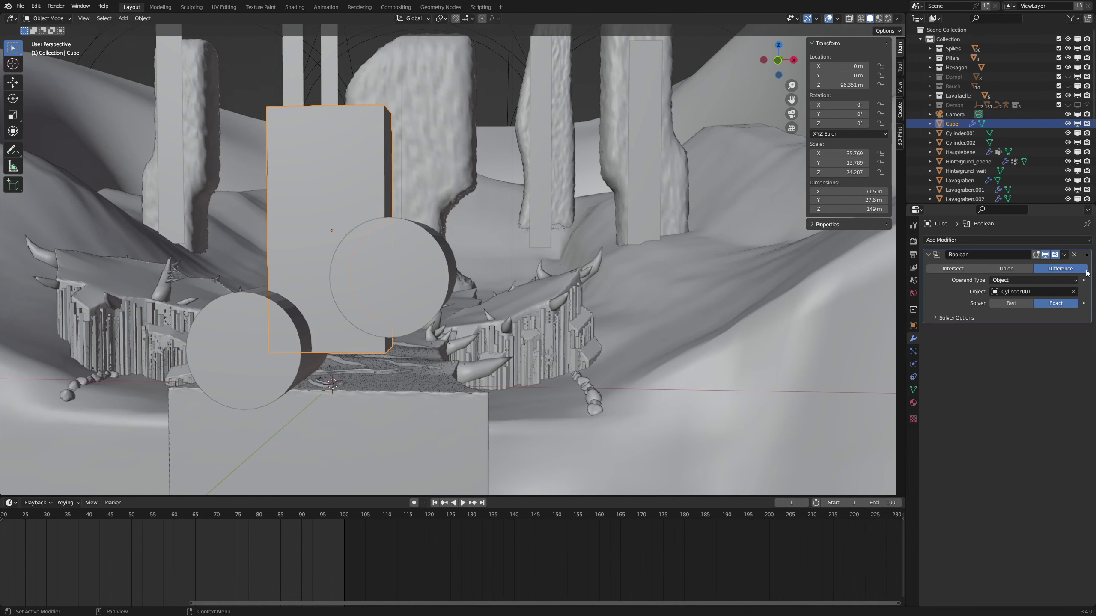
pyautogui.click(1064, 254)
pyautogui.click(1058, 267)
# Step: Cut the lower cylinder out of the block with a second Boolean Difference modifier, and apply it
pyautogui.click(944, 240)
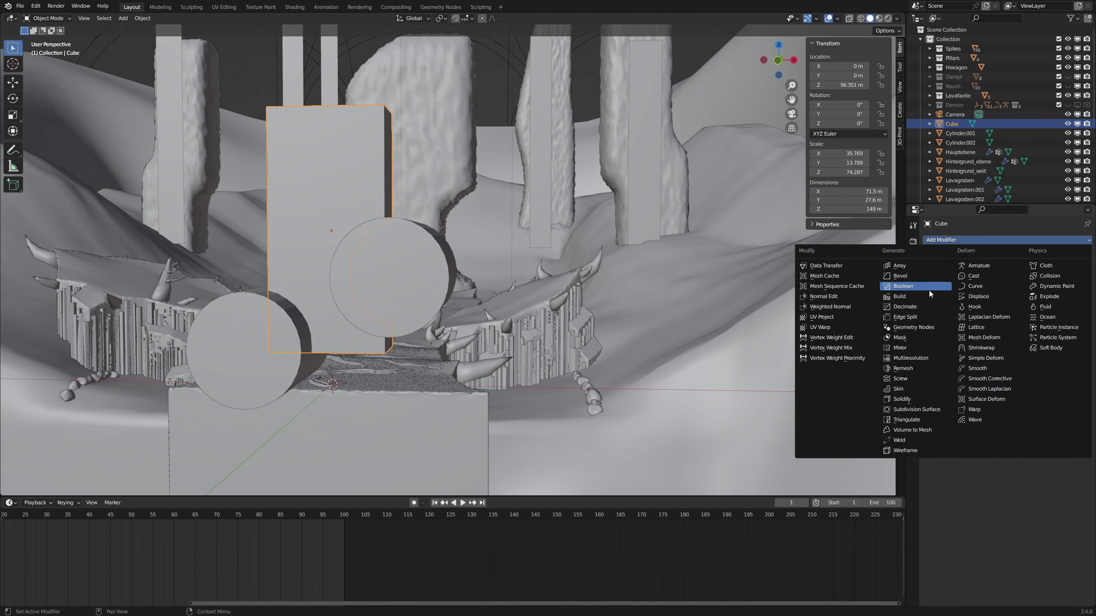
pyautogui.click(915, 287)
pyautogui.click(1075, 291)
pyautogui.click(226, 332)
pyautogui.click(1064, 254)
pyautogui.click(1057, 266)
# Step: Delete both cylinders used for the Boolean cuts
pyautogui.rightClick(430, 274)
pyautogui.press('Delete')
pyautogui.rightClick(269, 340)
pyautogui.press('Delete')
pyautogui.moveTo(343, 338); pyautogui.dragTo(429, 324, button='middle')
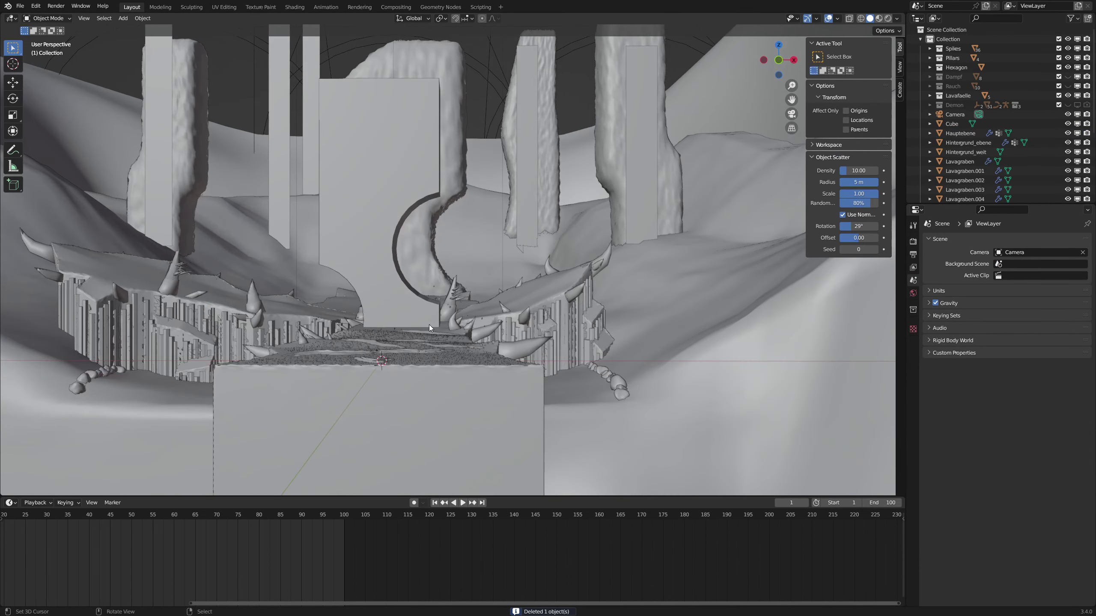
# Step: Add a Catmull-Clark Subdivision Surface modifier to the cut block with viewport and render levels of 3
pyautogui.click(394, 194)
pyautogui.click(944, 240)
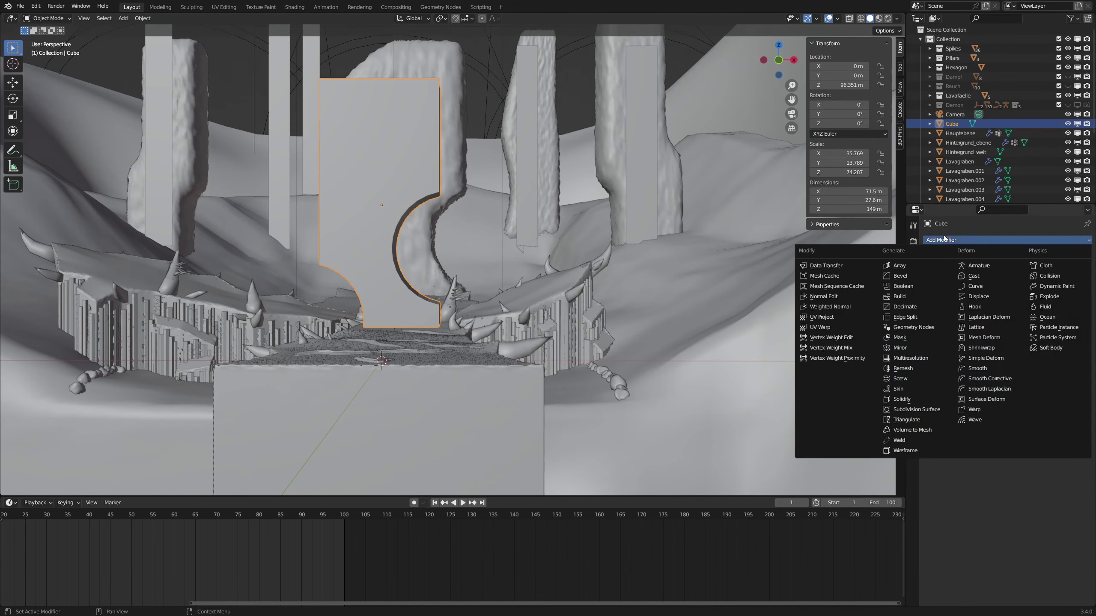
pyautogui.click(935, 409)
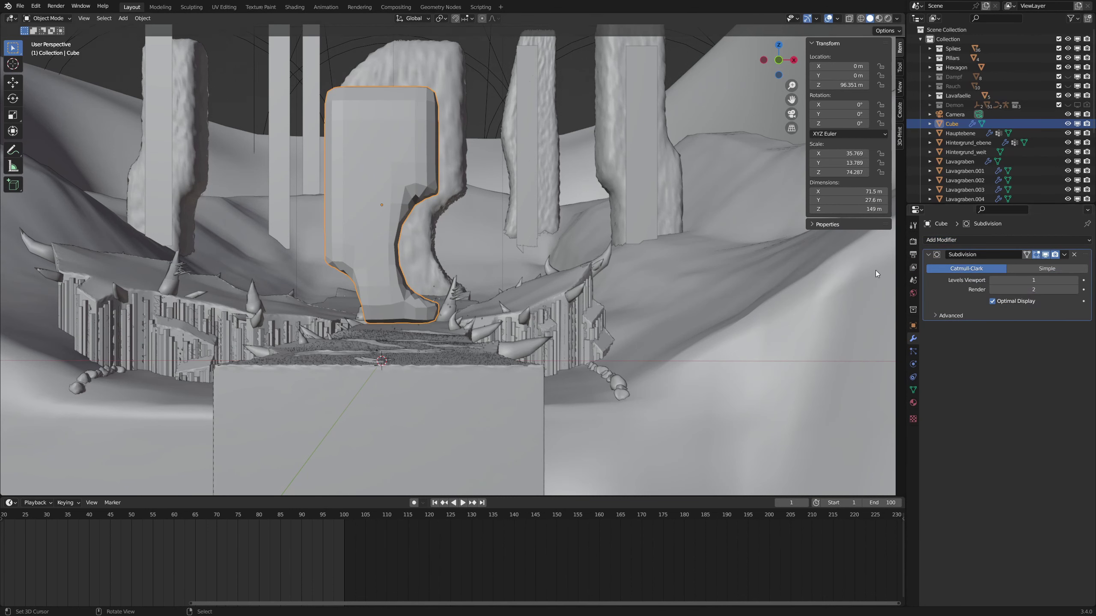
pyautogui.click(1076, 280)
pyautogui.click(1076, 280)
pyautogui.click(1077, 290)
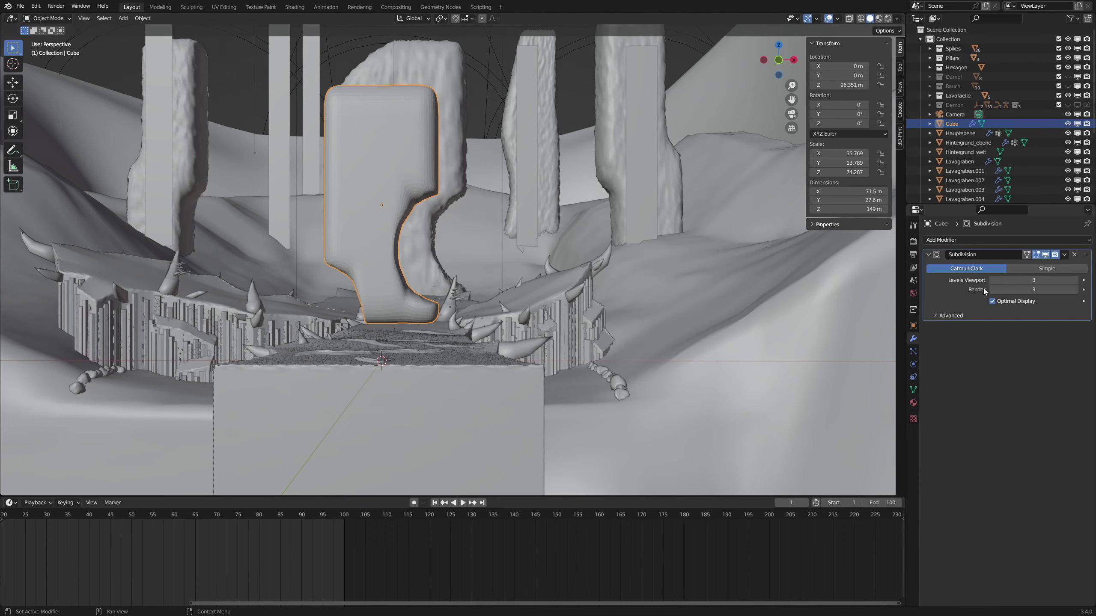
pyautogui.moveTo(489, 207); pyautogui.dragTo(477, 223, button='middle')
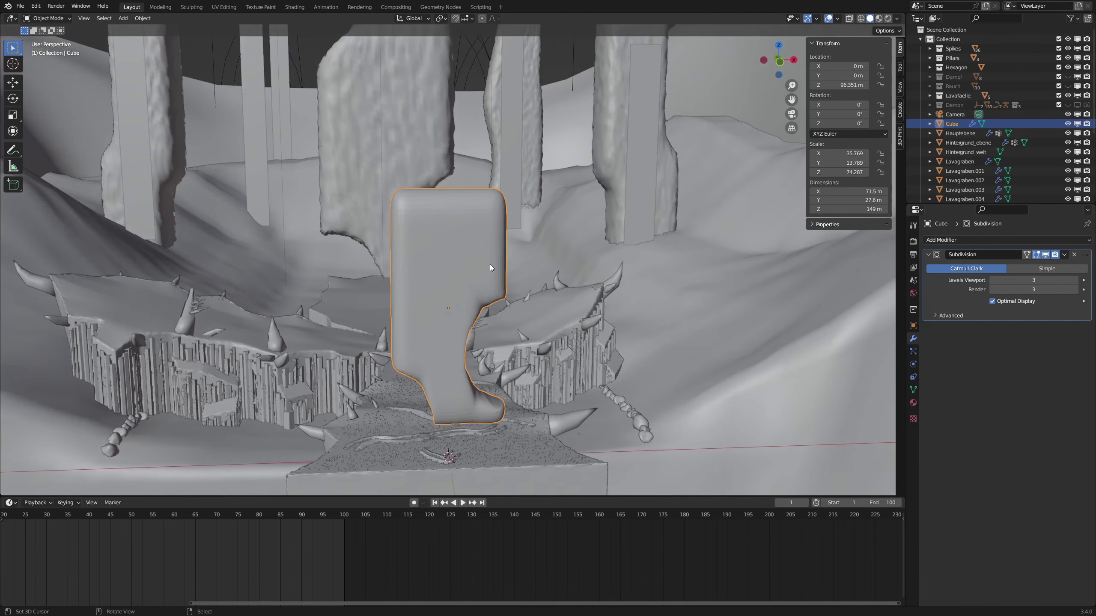
# Step: In Edit Mode, move the top edge nearest the block's corner along X towards the middle
pyautogui.moveTo(489, 264)
pyautogui.mouseDown(button='middle')
pyautogui.moveTo(468, 260)
pyautogui.moveTo(481, 260)
pyautogui.mouseUp(button='middle')
pyautogui.press('Tab')
pyautogui.scroll(1, 148, 114)
pyautogui.moveTo(148, 114); pyautogui.dragTo(151, 128, button='middle')
pyautogui.press('2')
pyautogui.click(332, 282)
pyautogui.press('g')
pyautogui.press('x')
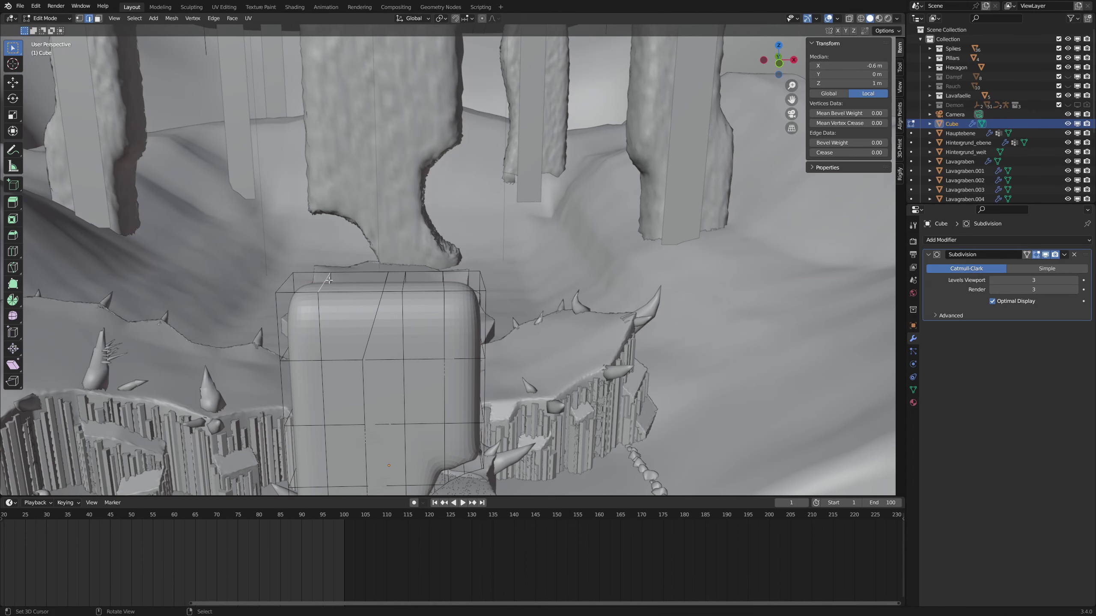
pyautogui.click(384, 292)
# Step: Move the block's outer top corner edge inward along X to slant the corner, and leave Edit Mode
pyautogui.click(285, 283)
pyautogui.press('g')
pyautogui.press('x')
pyautogui.click(335, 281)
pyautogui.scroll(-5, 380, 272)
pyautogui.moveTo(496, 226); pyautogui.dragTo(412, 190, button='middle')
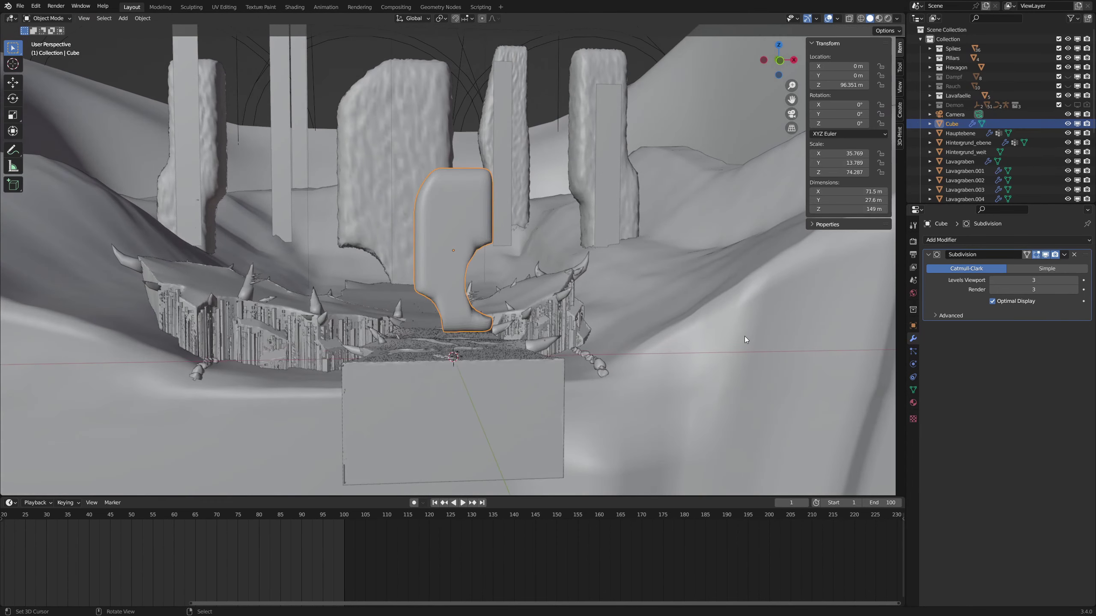
# Step: Add a Displace modifier to the pillar and assign the Displace_spike texture to it
pyautogui.click(924, 241)
pyautogui.click(978, 296)
pyautogui.click(932, 341)
pyautogui.click(969, 374)
pyautogui.moveTo(549, 289); pyautogui.dragTo(540, 291, button='middle')
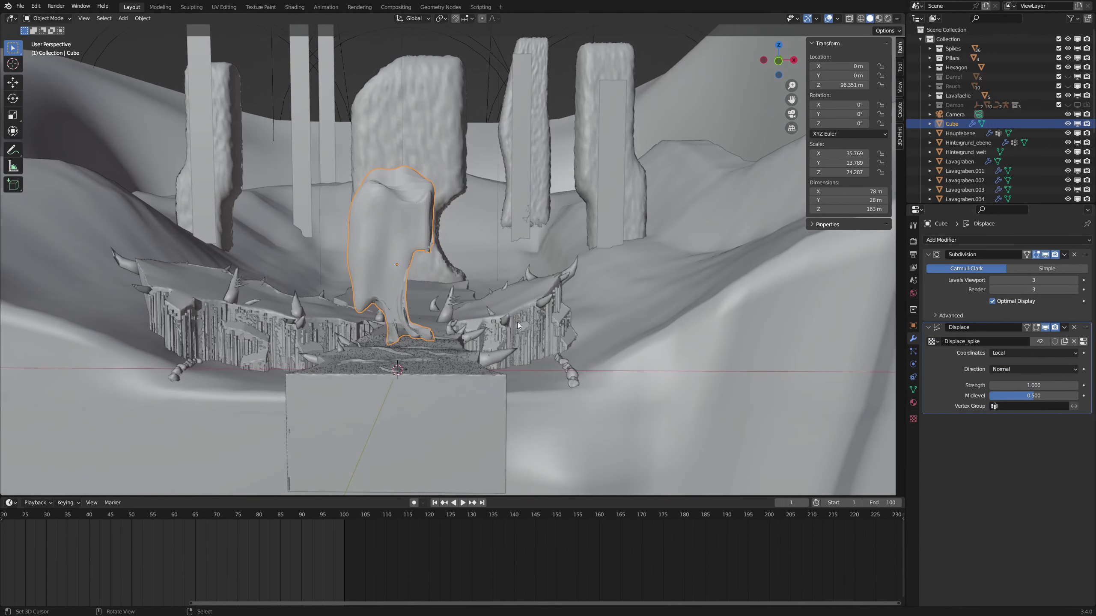
# Step: Apply all transforms of the pillar and shade it smooth
pyautogui.hotkey('ctrl', 'a')
pyautogui.click(514, 351)
pyautogui.moveTo(514, 351); pyautogui.dragTo(470, 307, button='middle')
pyautogui.click(142, 18)
pyautogui.click(156, 225)
pyautogui.moveTo(557, 286); pyautogui.dragTo(484, 269, button='middle')
pyautogui.scroll(-3, 485, 269)
pyautogui.press('Tab')
pyautogui.press('Tab')
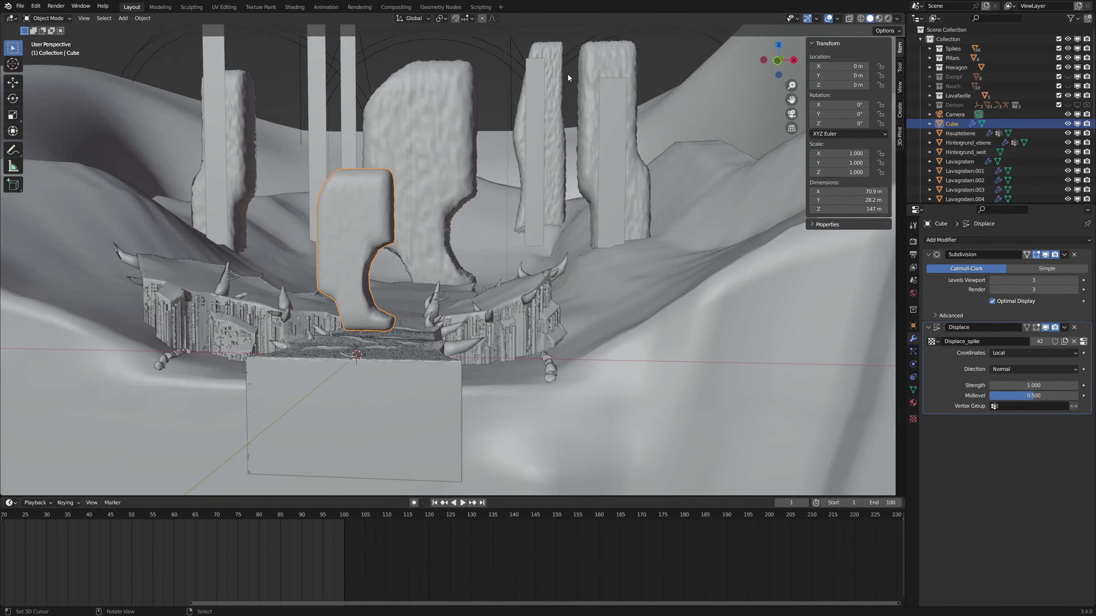
# Step: Examine the existing background pillars' mesh shapes and their Displace modifier settings
pyautogui.rightClick(586, 65)
pyautogui.press('Tab')
pyautogui.moveTo(681, 202); pyautogui.dragTo(591, 197, button='middle')
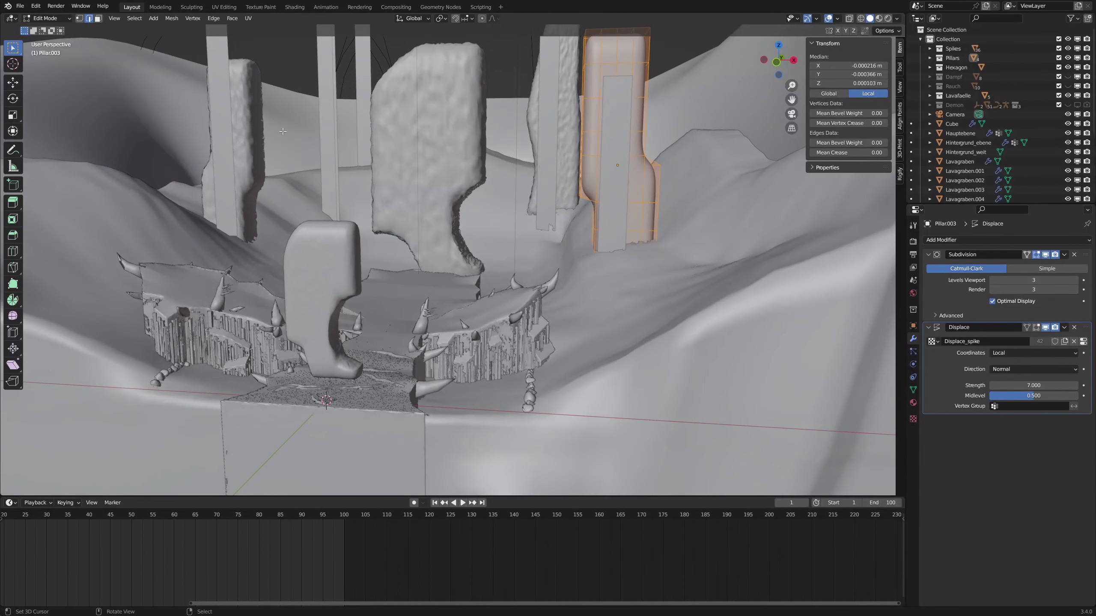
pyautogui.press('Tab')
pyautogui.click(535, 150)
pyautogui.moveTo(532, 150); pyautogui.dragTo(516, 100, button='middle')
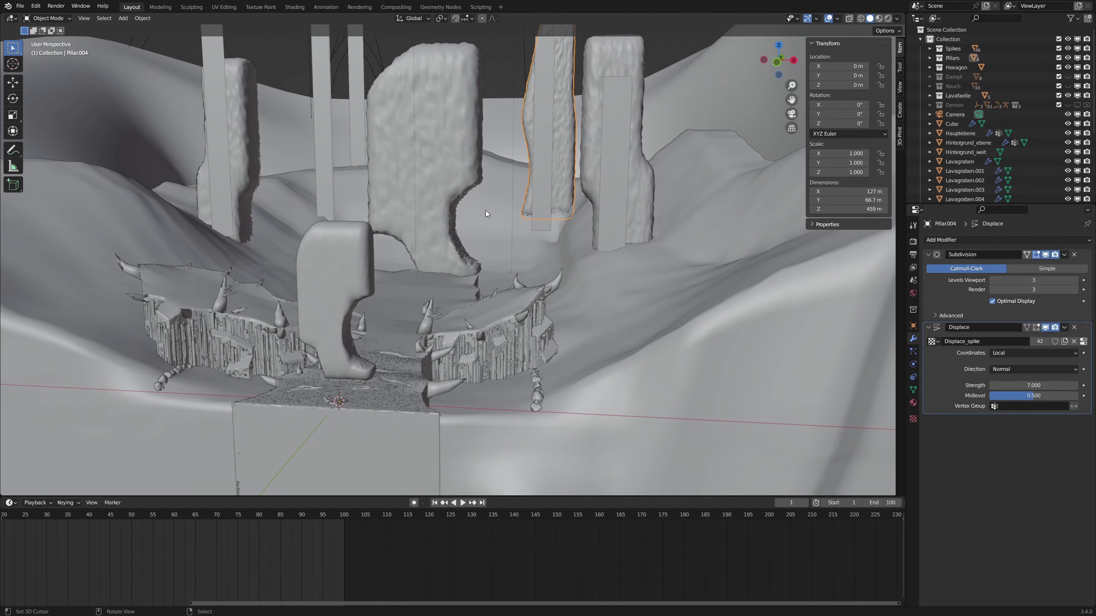
pyautogui.moveTo(517, 204); pyautogui.dragTo(539, 236, button='middle')
pyautogui.rightClick(433, 267)
pyautogui.moveTo(569, 363); pyautogui.dragTo(562, 316, button='middle')
pyautogui.scroll(1, 561, 316)
pyautogui.rightClick(421, 160)
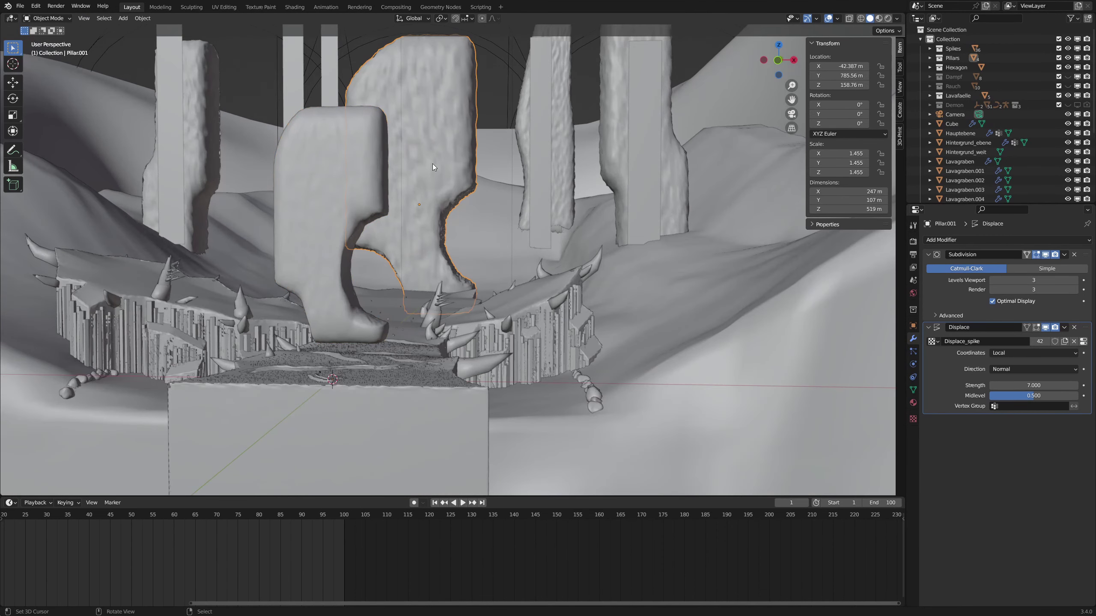
# Step: Reselect the new pillar and set its Displace strength to 7
pyautogui.hotkey('ctrl', 'z')
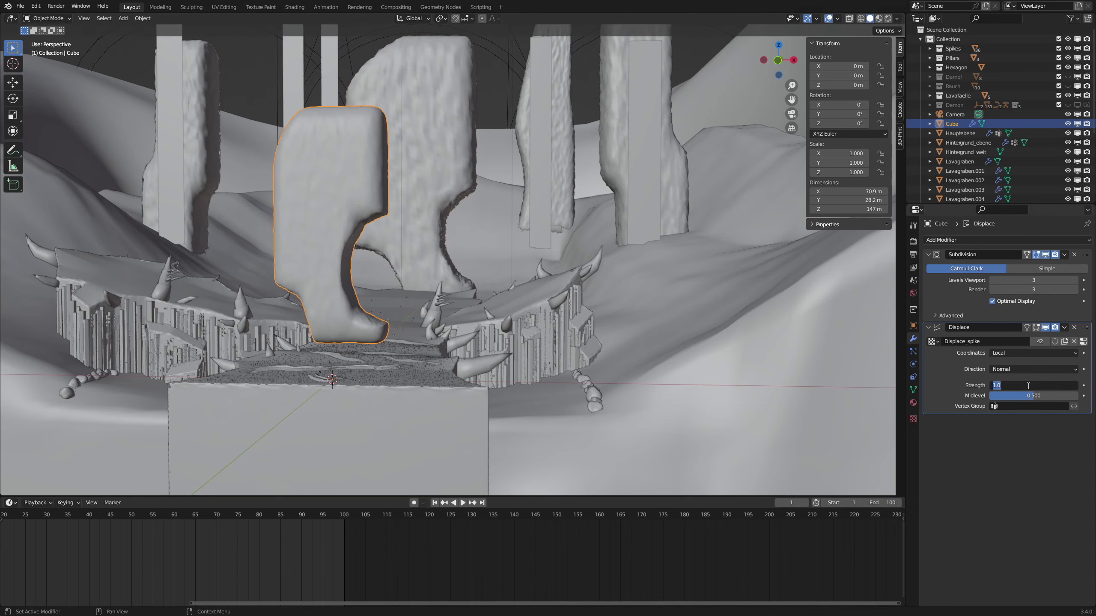
pyautogui.moveTo(490, 223); pyautogui.dragTo(467, 223, button='middle')
pyautogui.scroll(2, 301, 234)
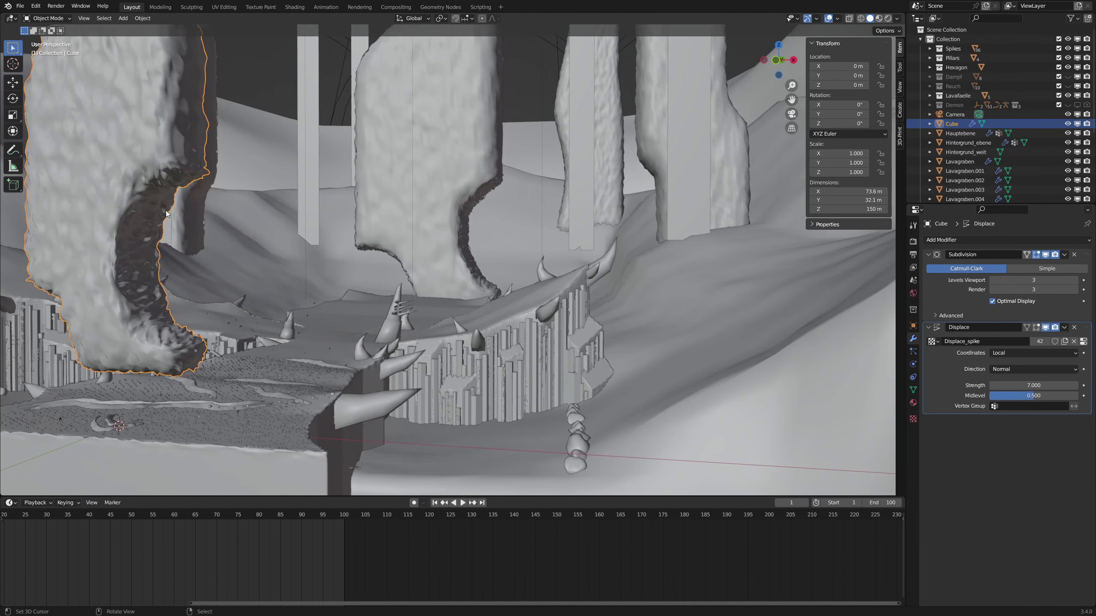
pyautogui.scroll(-3, 215, 326)
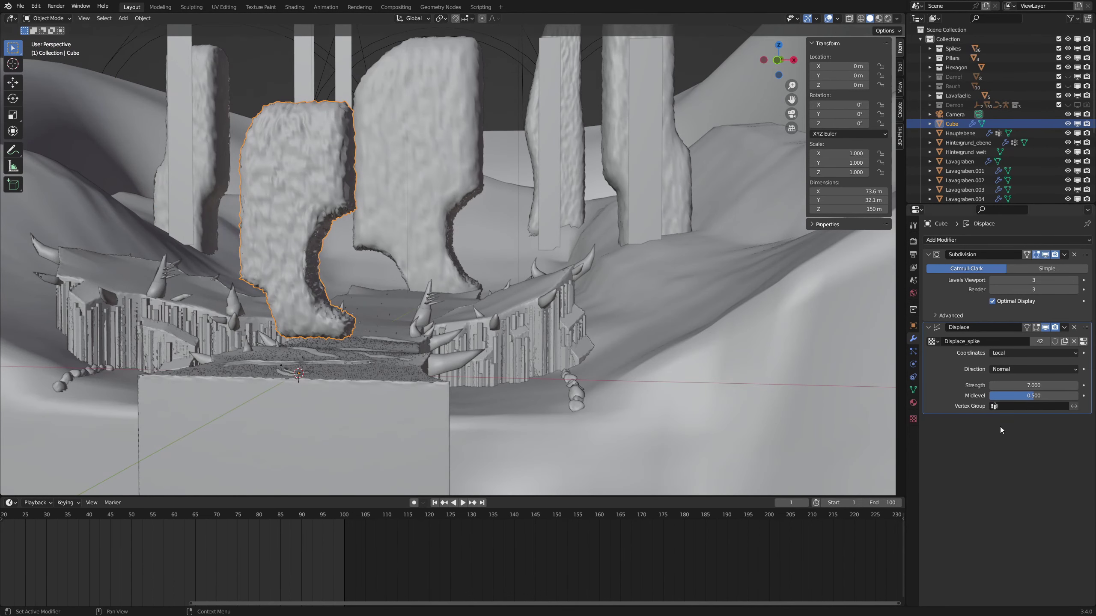
pyautogui.click(1040, 386)
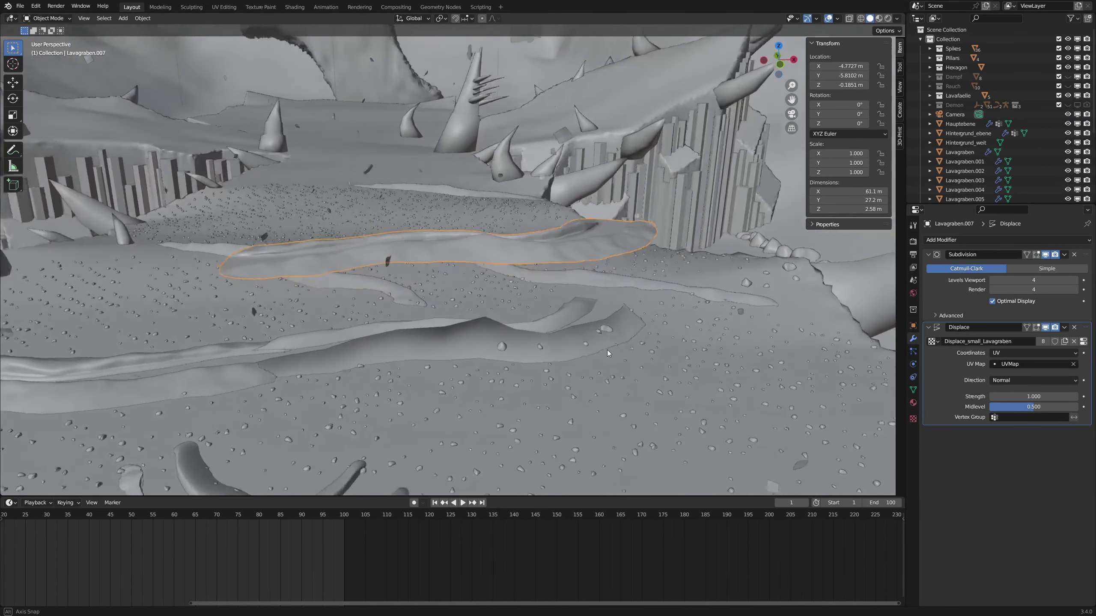
# Step: View the Displace_small_Lavagraben texture settings of the lava trench, and return to its modifiers
pyautogui.moveTo(607, 350); pyautogui.dragTo(638, 353, button='middle')
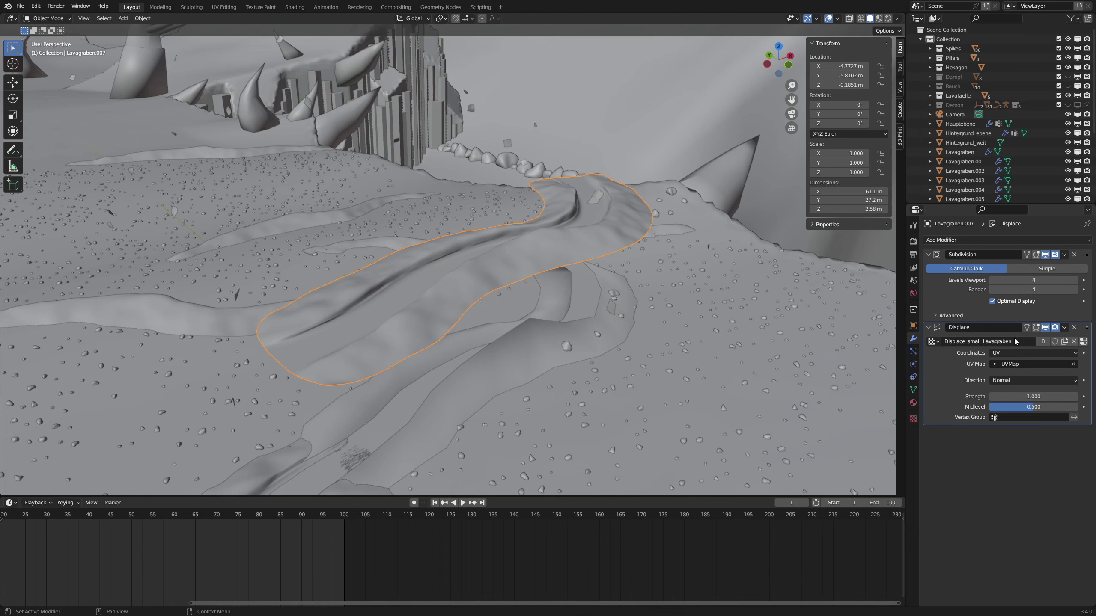
pyautogui.click(914, 419)
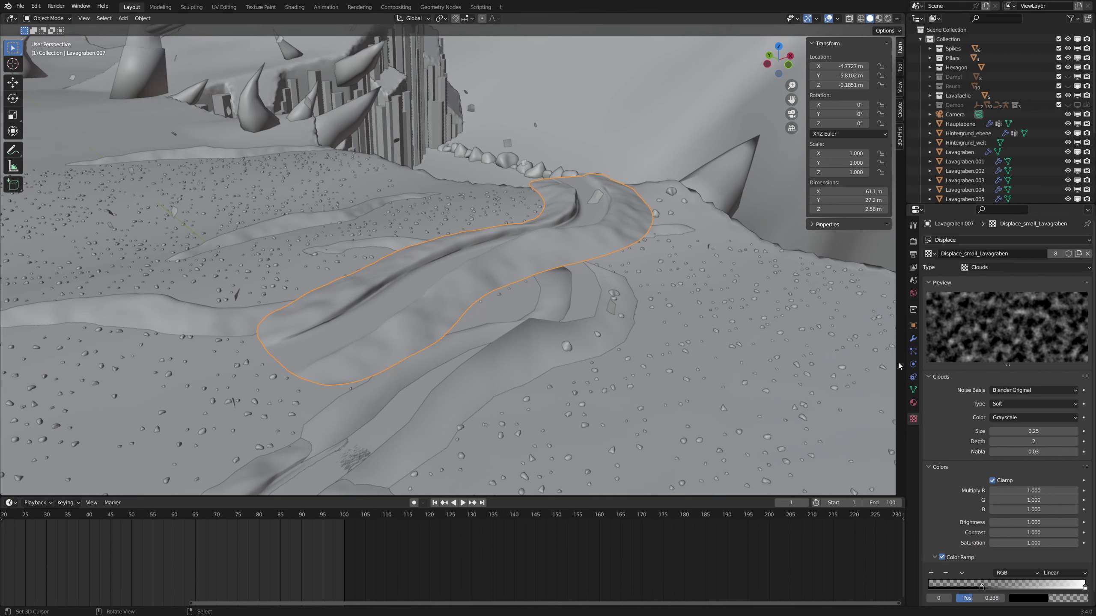
pyautogui.click(914, 339)
# Step: Turn off the trench's Subdivision modifier in the viewport and add a 2 m plane to its mesh in Edit Mode
pyautogui.click(1045, 254)
pyautogui.moveTo(667, 291); pyautogui.dragTo(402, 243, button='middle')
pyautogui.press('Tab')
pyautogui.hotkey('alt', 'a')
pyautogui.hotkey('shift', 'a')
pyautogui.click(325, 250)
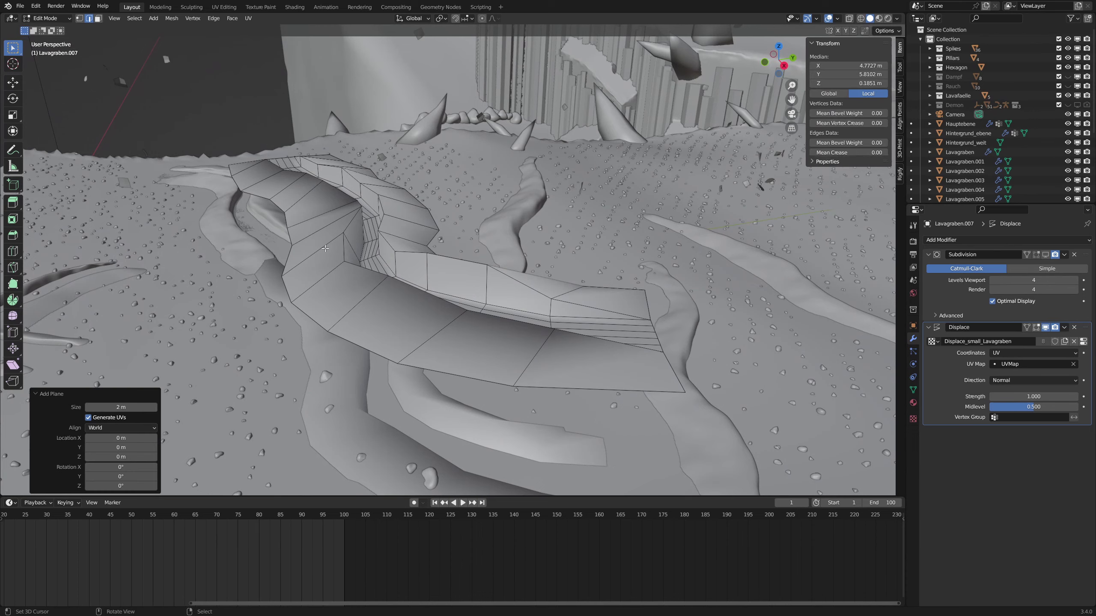
# Step: Move the new plane above the existing lava trench and scale it up by about 2.8
pyautogui.scroll(-6, 258, 369)
pyautogui.press('g')
pyautogui.click(354, 285)
pyautogui.scroll(7, 345, 290)
pyautogui.moveTo(302, 310); pyautogui.dragTo(566, 270, button='middle')
pyautogui.press('g')
pyautogui.press('z')
pyautogui.click(507, 255)
pyautogui.press('s')
pyautogui.press('Return')
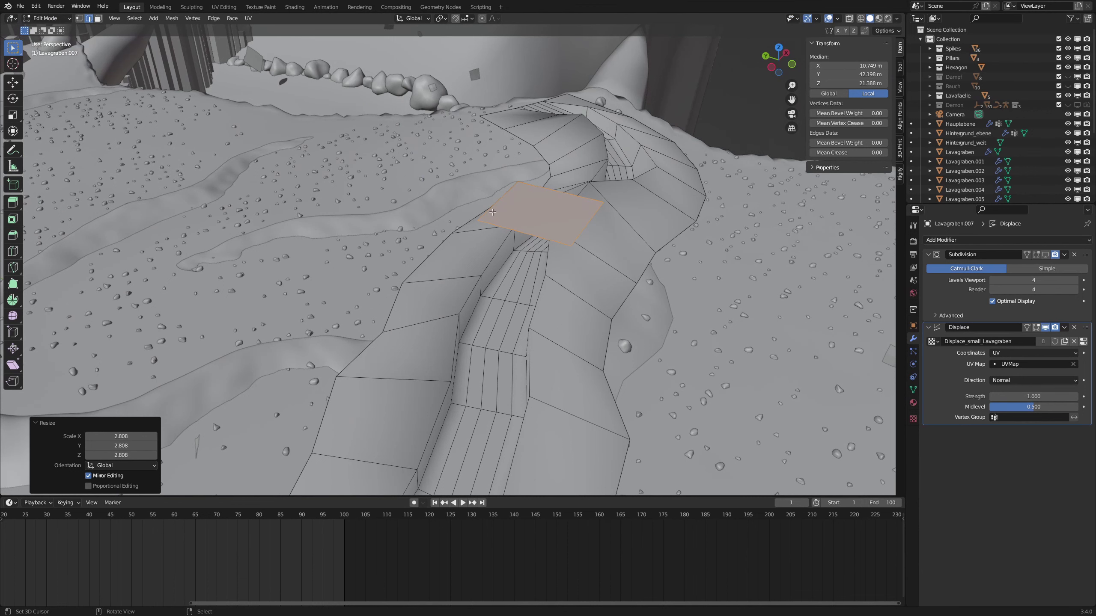
# Step: Extrude the plane's edge repeatedly across the trench to form a stepped cross-section with a sunken floor, side walls and outer rim
pyautogui.press('e')
pyautogui.press('Return')
pyautogui.press('g')
pyautogui.click(513, 216)
pyautogui.press('e')
pyautogui.click(447, 205)
pyautogui.press('e')
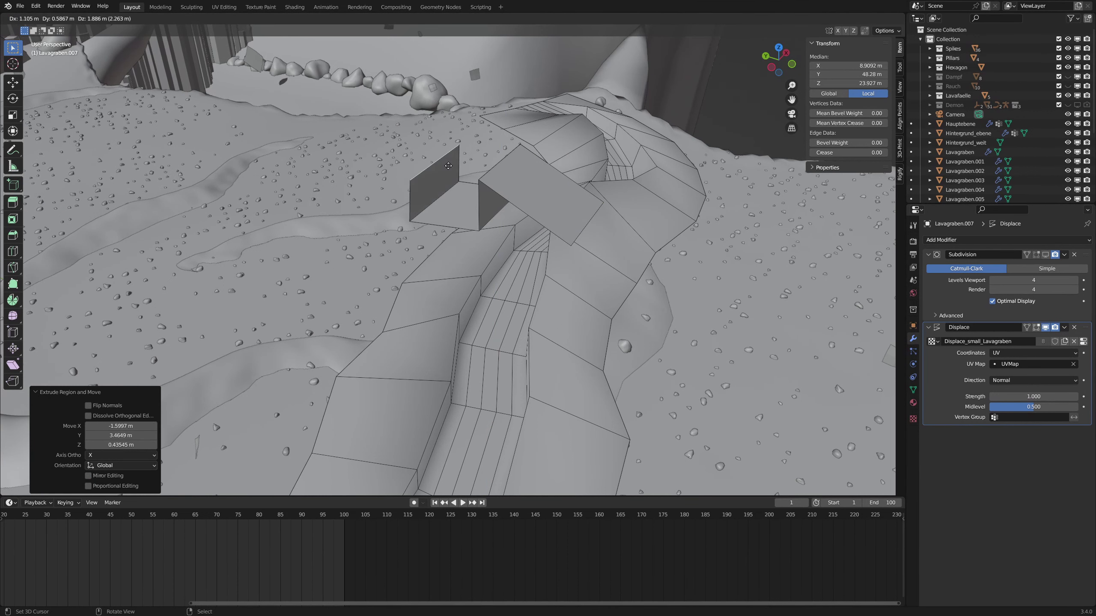
pyautogui.click(448, 167)
pyautogui.press('e')
pyautogui.click(391, 174)
# Step: Align the cross-section's parts in top view by moving the selected geometry, including a shift along the X axis
pyautogui.moveTo(440, 223); pyautogui.dragTo(270, 177, button='middle')
pyautogui.rightClick(257, 209)
pyautogui.press('KP_7')
pyautogui.press('g')
pyautogui.click(381, 374)
pyautogui.rightClick(328, 316)
pyautogui.press('g')
pyautogui.press('x')
pyautogui.click(315, 316)
# Step: Extrude the cross-section's end edges segment by segment in top view, following the curve of the existing trench
pyautogui.rightClick(336, 297)
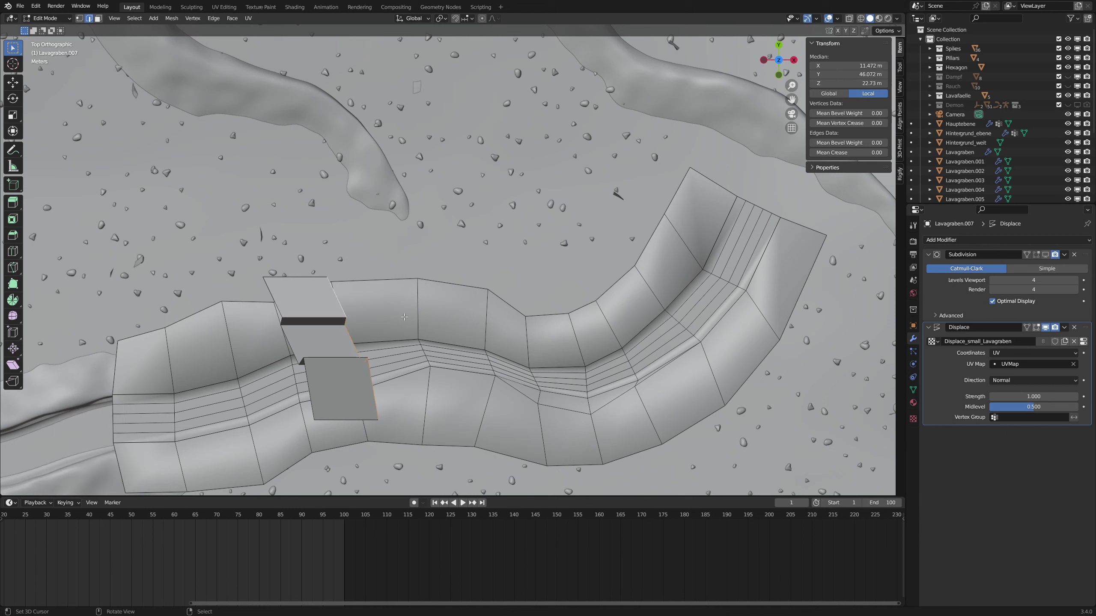
pyautogui.press('e')
pyautogui.click(418, 294)
pyautogui.press('e')
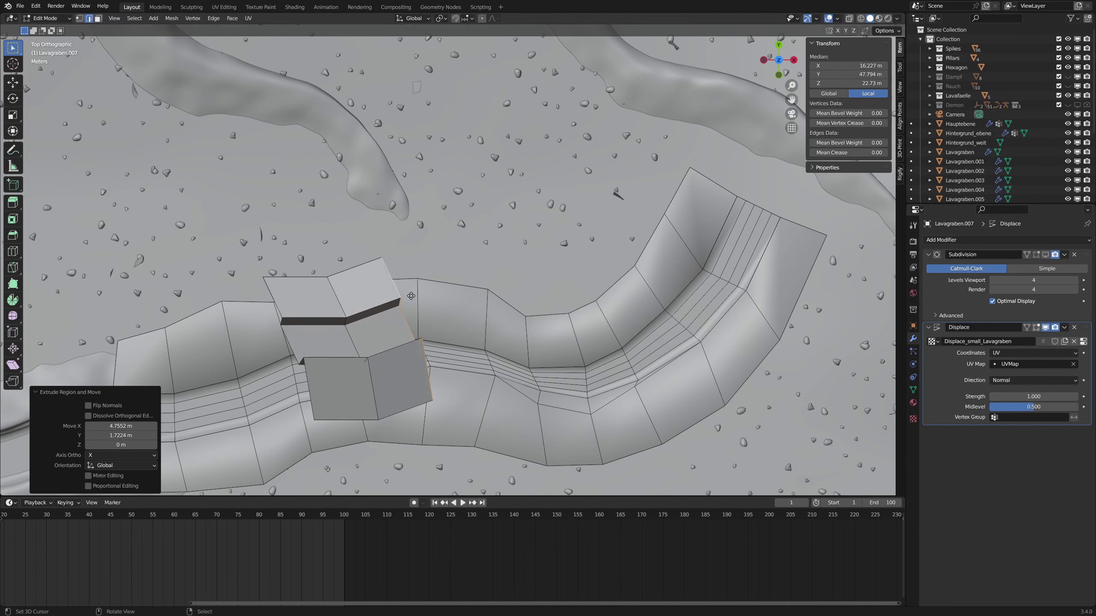
pyautogui.click(495, 304)
pyautogui.press('e')
pyautogui.click(558, 339)
pyautogui.press('e')
pyautogui.click(617, 343)
pyautogui.click(666, 300)
pyautogui.press('e')
pyautogui.click(699, 275)
pyautogui.press('e')
pyautogui.click(753, 213)
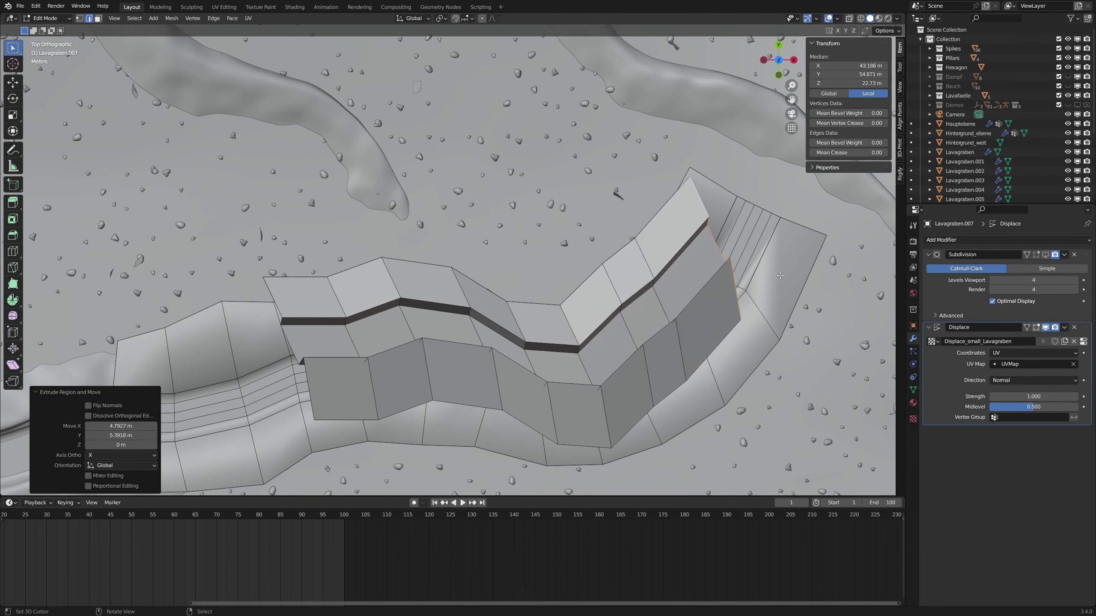
# Step: Rotate the end edges and several cross-section edge loops so they follow the bends of the new trench strip
pyautogui.press('r')
pyautogui.click(730, 199)
pyautogui.keyDown('alt'); pyautogui.rightClick(663, 333); pyautogui.keyUp('alt')
pyautogui.press('r')
pyautogui.click(673, 332)
pyautogui.hotkey('alt', 'a')
pyautogui.keyDown('alt'); pyautogui.rightClick(631, 336); pyautogui.keyUp('alt')
pyautogui.press('r')
pyautogui.click(642, 335)
pyautogui.keyDown('alt'); pyautogui.click(533, 332); pyautogui.keyUp('alt')
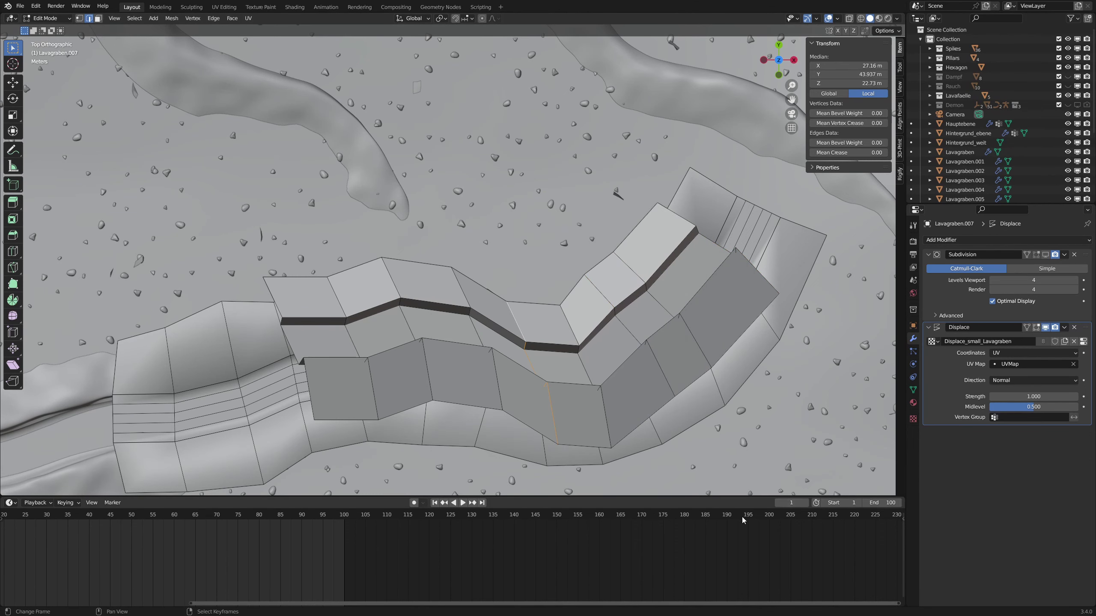
pyautogui.press('r')
pyautogui.press('z')
pyautogui.click(734, 450)
# Step: Switch to vertex selection and merge neighbouring vertices at the end of the new trench strip
pyautogui.moveTo(699, 440); pyautogui.dragTo(528, 350, button='middle')
pyautogui.moveTo(395, 191); pyautogui.dragTo(349, 184, button='middle')
pyautogui.click(80, 19)
pyautogui.rightClick(356, 167)
pyautogui.keyDown('shift'); pyautogui.rightClick(344, 215); pyautogui.keyUp('shift')
pyautogui.press('m')
pyautogui.click(341, 224)
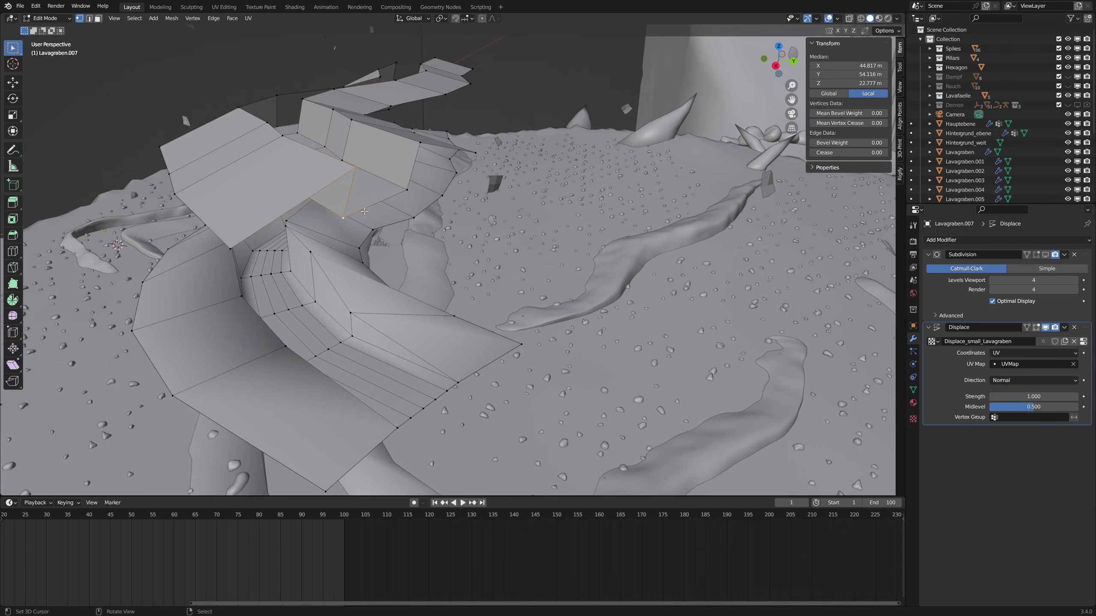
pyautogui.press('m')
pyautogui.click(320, 252)
pyautogui.click(409, 191)
pyautogui.press('m')
pyautogui.click(409, 190)
# Step: Add multiple lengthwise loop cuts to the floor of the new trench strip and check the mesh in Object Mode
pyautogui.moveTo(409, 190); pyautogui.dragTo(457, 337, button='middle')
pyautogui.hotkey('ctrl', 'r')
pyautogui.scroll(2, 358, 299)
pyautogui.click(358, 299)
pyautogui.scroll(-3, 358, 298)
pyautogui.press('Tab')
pyautogui.press('Tab')
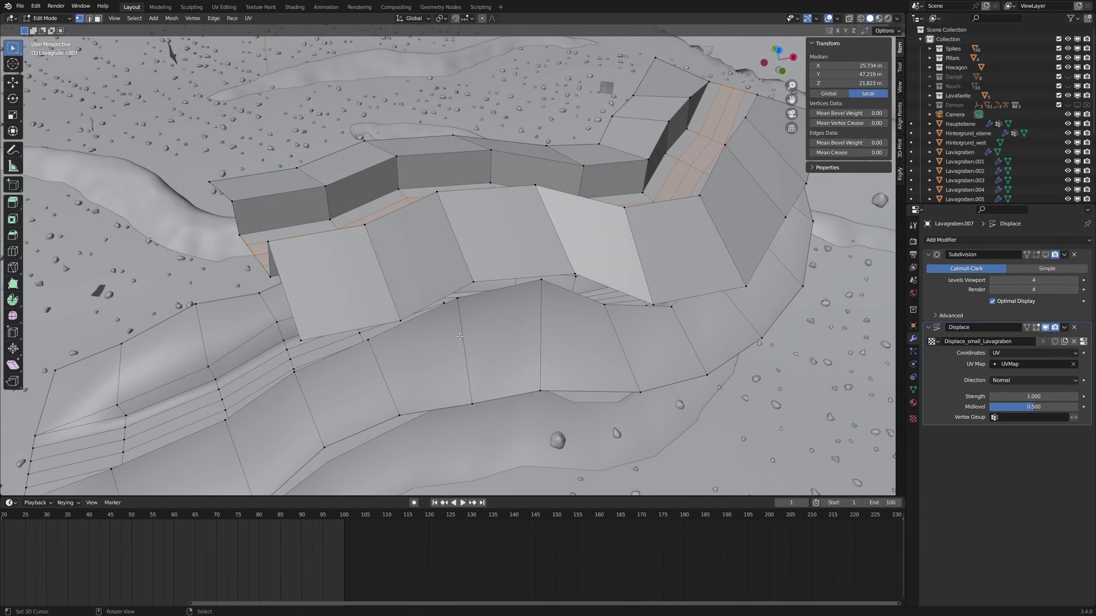